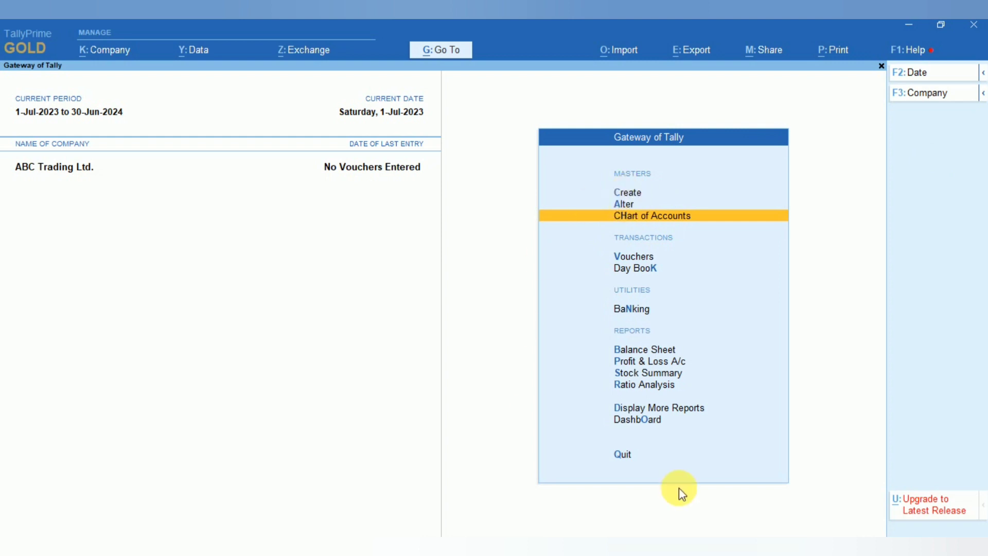
- Switch to the Excel workbook and review the content index of the chart of accounts for ABC Trading Ltd
left_click(723, 552)
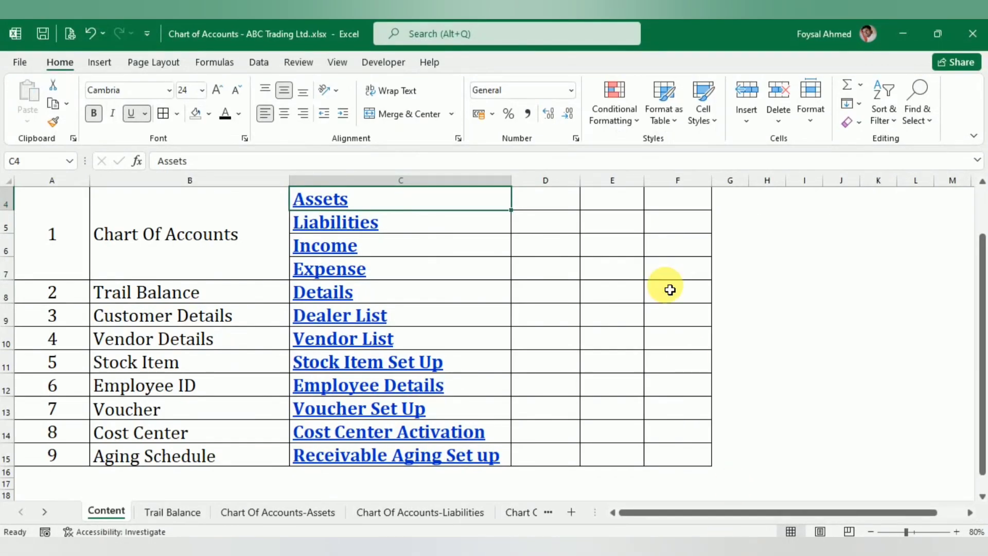
scroll(574, 332, "up", 1)
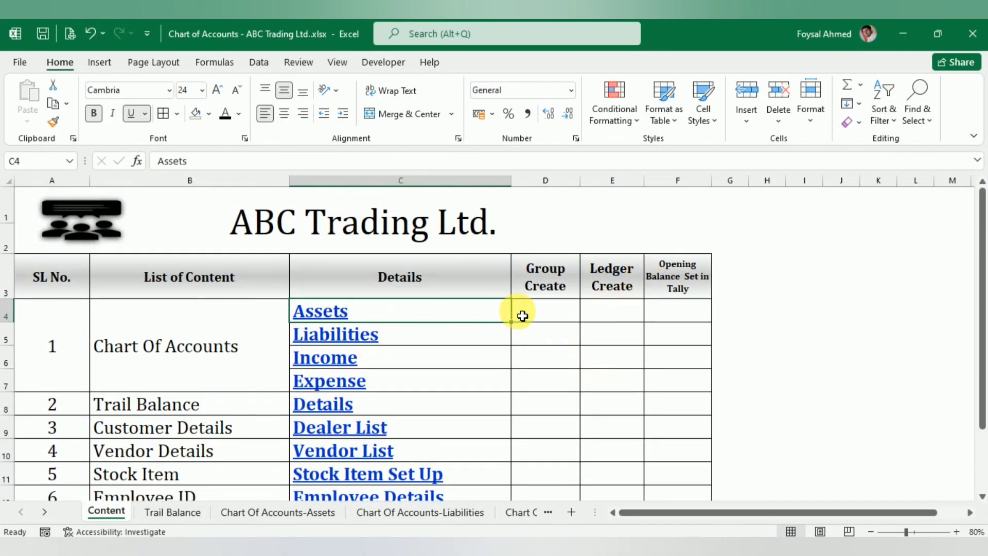
left_click(186, 335)
key("Right")
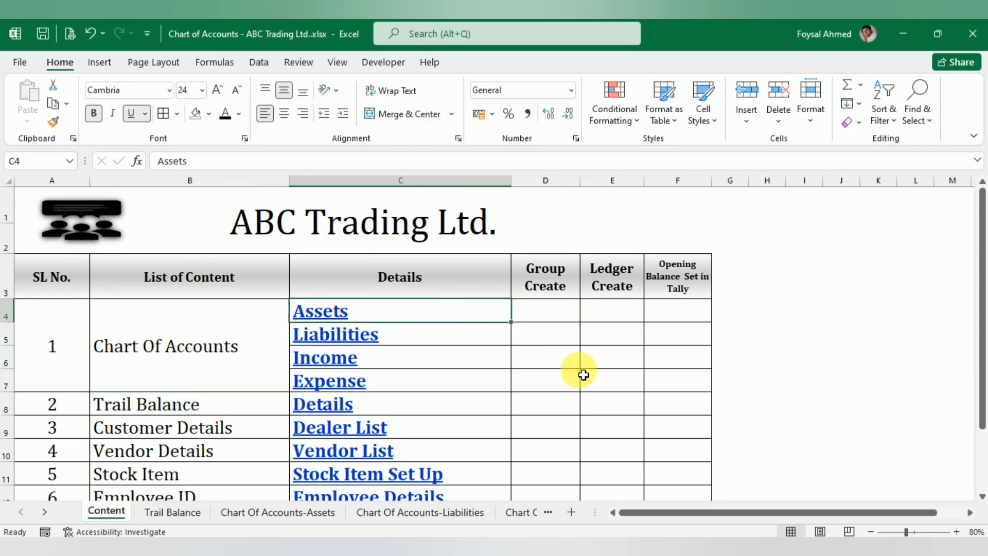
key("Down")
key("Down")
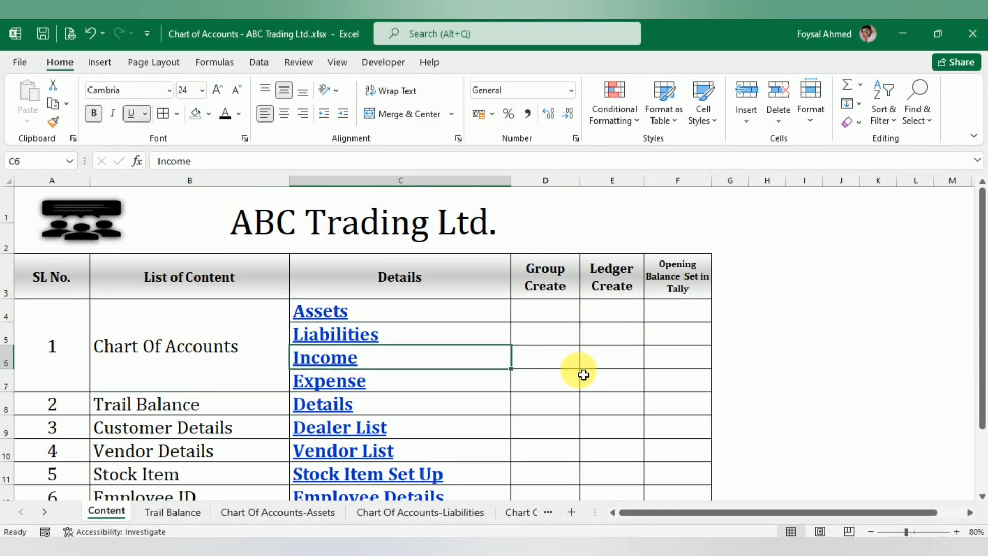
key("Down")
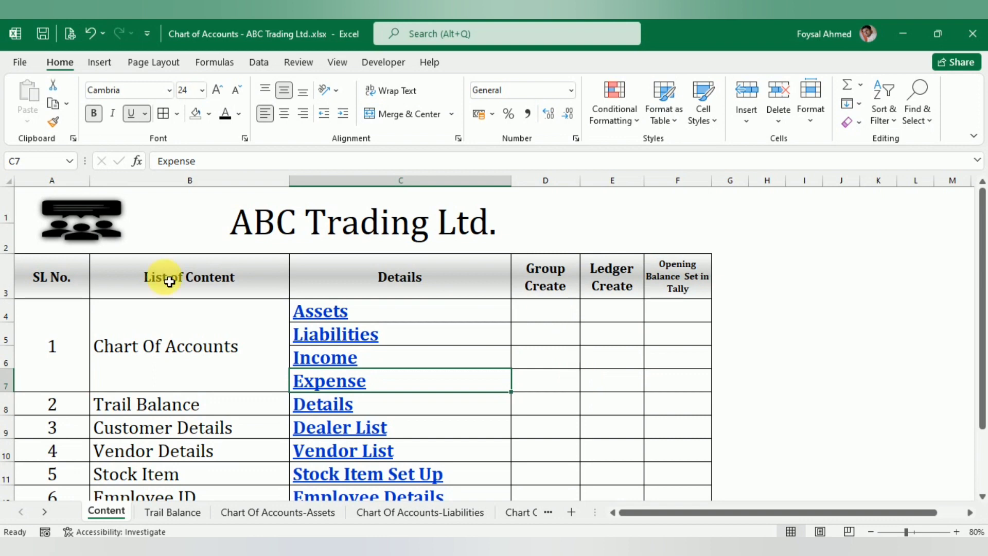
scroll(308, 339, "down", 1)
scroll(115, 430, "down", 3)
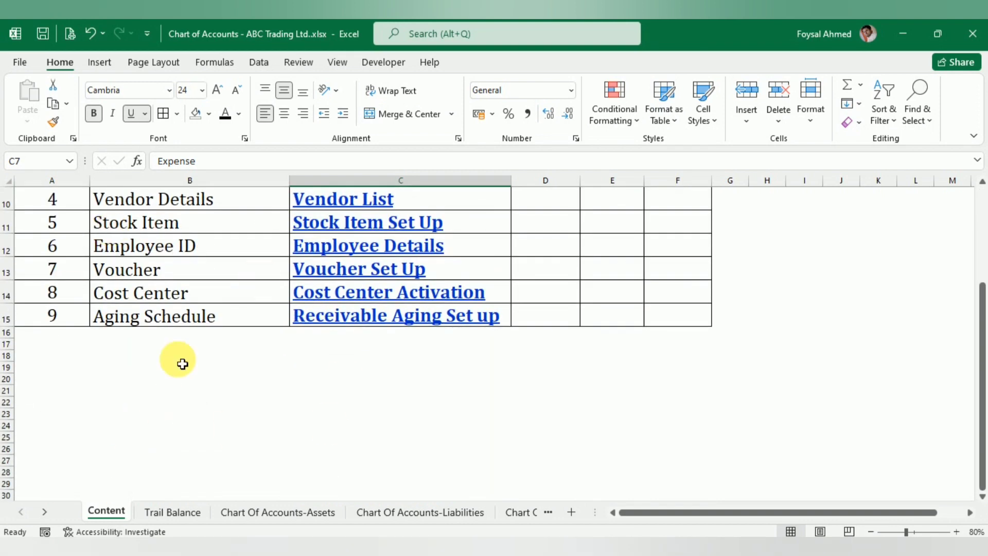
scroll(293, 394, "up", 3)
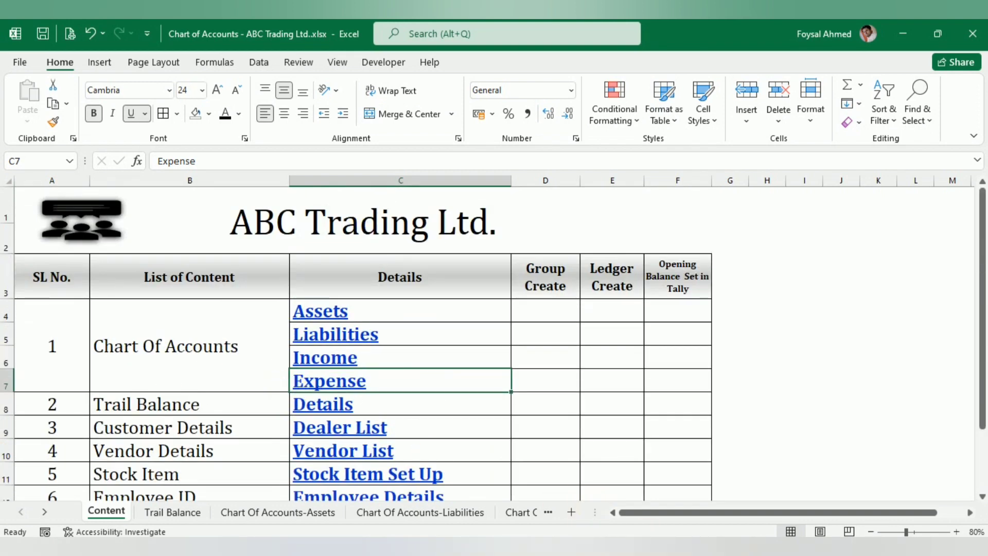
- Switch back to Tally and open the list of ledgers from Chart of Accounts
key("alt+Tab")
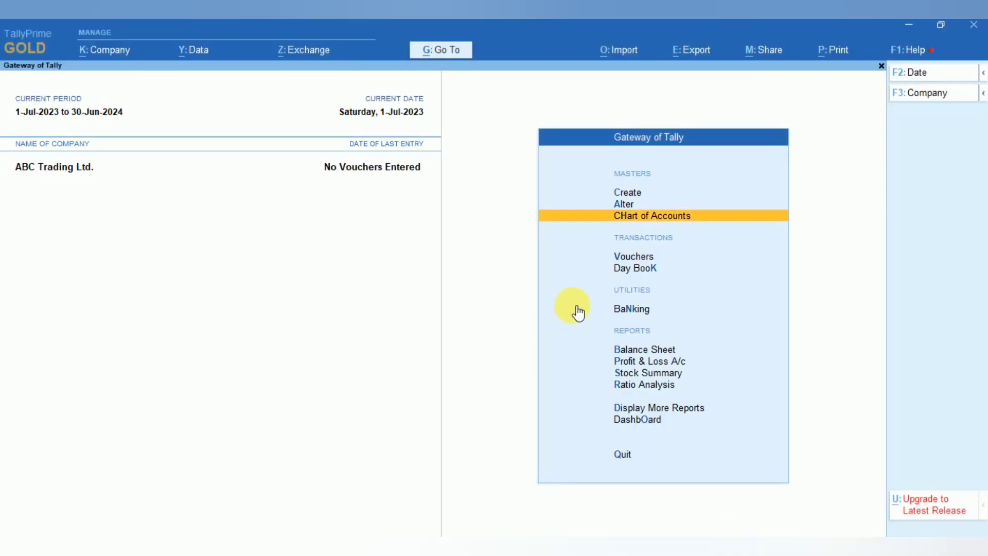
key("Return")
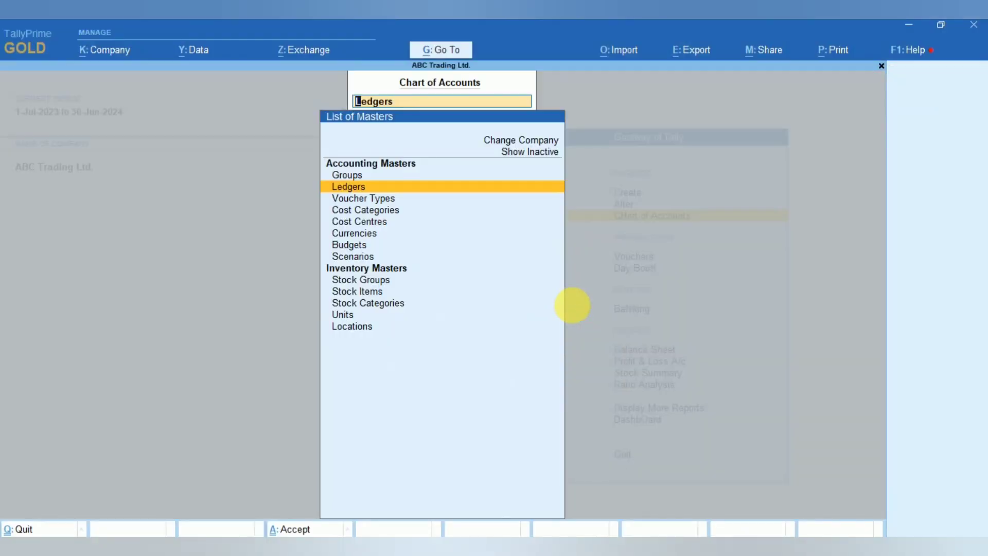
key("Return")
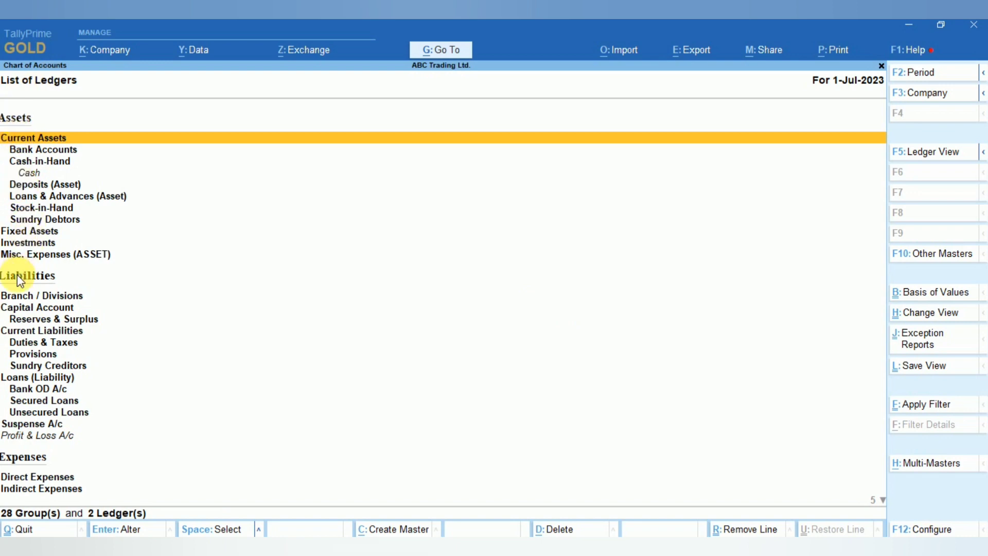
- Browse the predefined groups listed under Assets, Liabilities, Expenses and Income
key("Down")
key("Down")
key("Down")
key("Down")
key("Down")
key("Down")
key("Down")
key("Down")
key("Down")
key("Down")
key("Down")
key("Down")
key("Down")
key("Down")
key("Down")
key("Down")
key("Down")
key("Down")
key("Down")
key("Down")
key("Down")
key("Down")
key("Down")
key("Down")
key("Down")
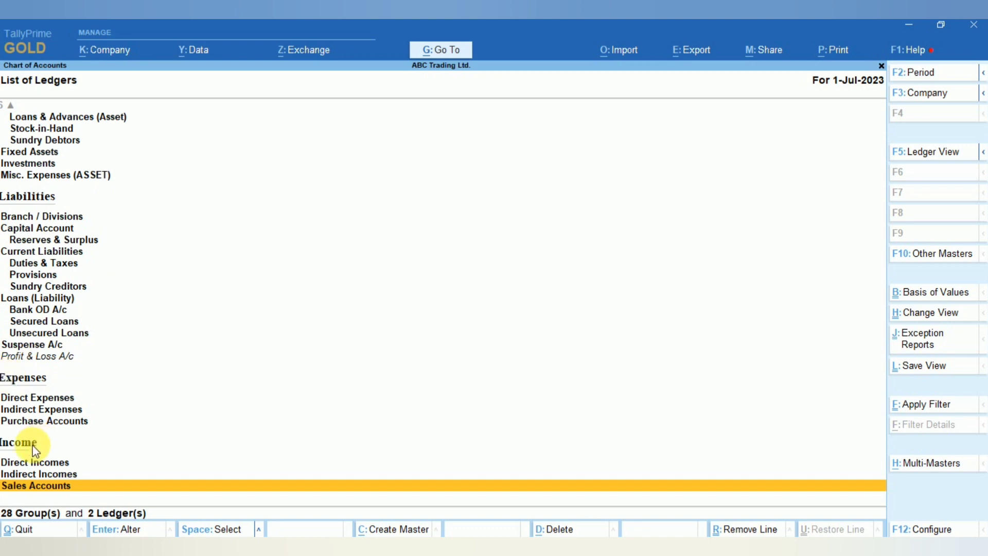
key("Up")
key("Up")
key("Up")
key("Up")
key("Up")
key("Up")
key("Up")
key("Up")
key("Up")
key("Up")
key("Up")
key("Up")
key("Up")
key("Up")
key("Up")
key("Up")
key("Up")
key("Up")
key("Up")
key("Up")
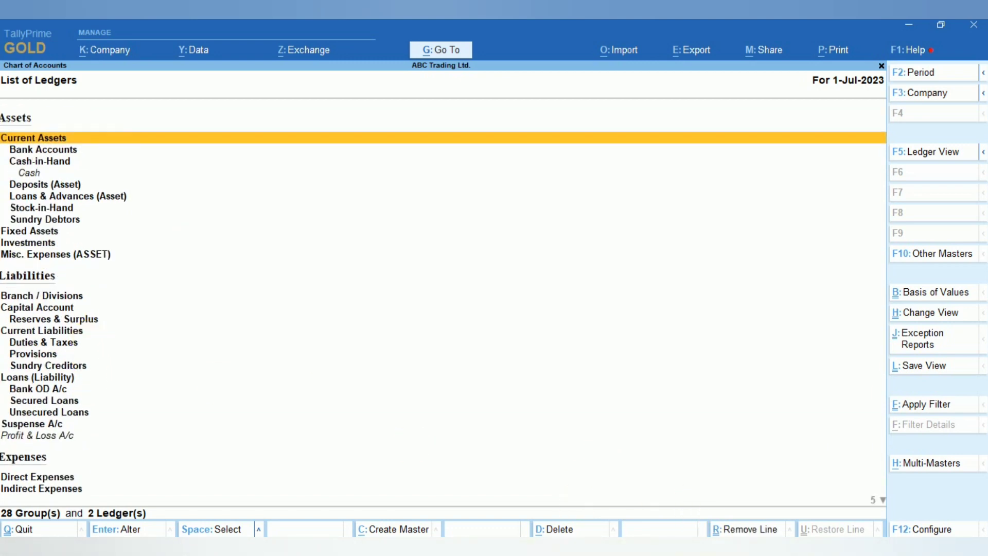
- Open the Assets sheet from the content index and inspect its group and sub-group columns
left_click(692, 546)
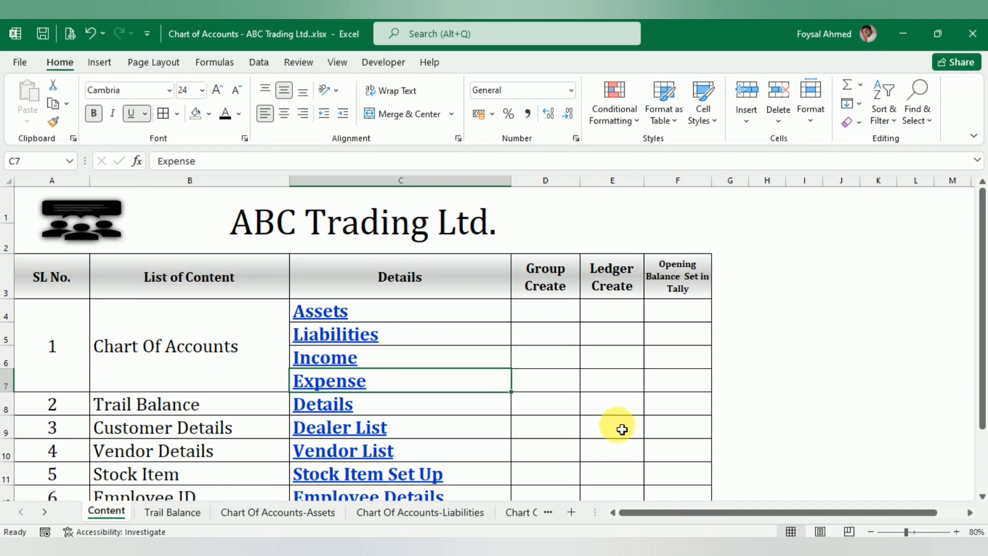
left_click(310, 312)
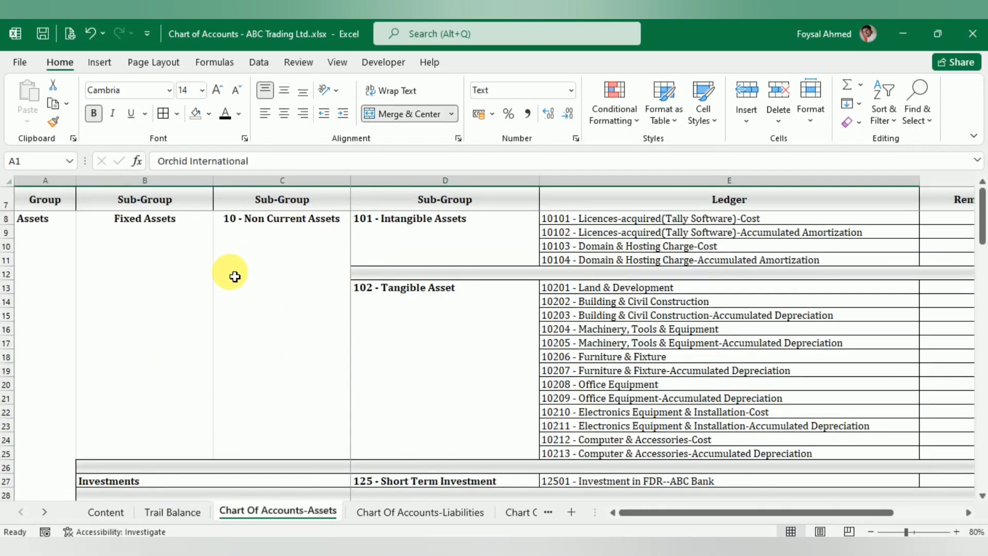
left_click(30, 266)
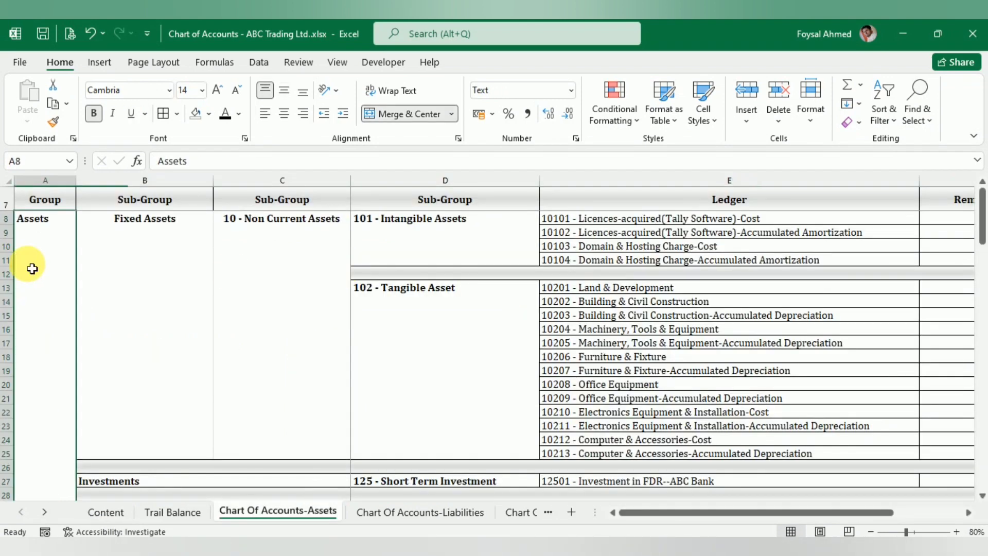
left_click(159, 262)
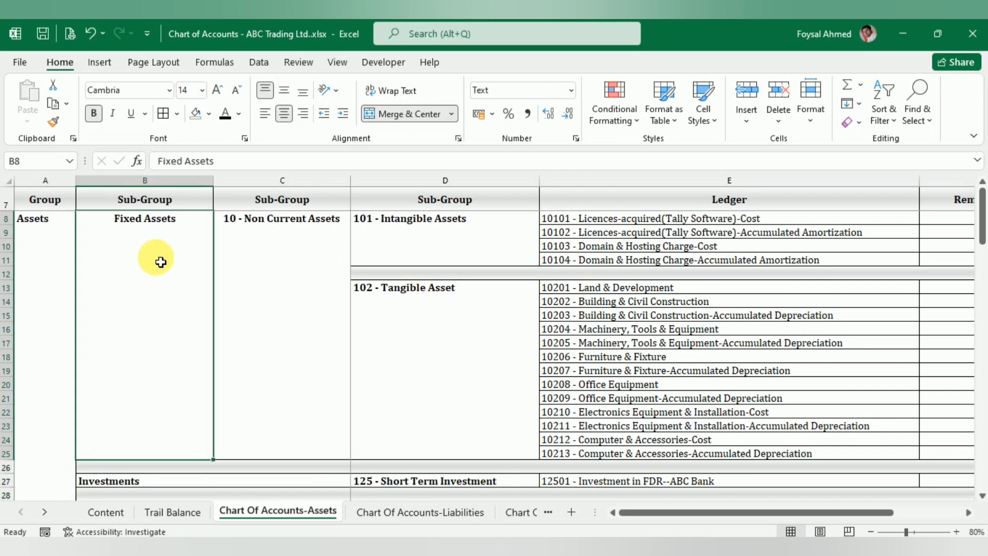
- Compare the Fixed Assets group in Tally with the Fixed Assets sub-groups on the Assets sheet
left_click(746, 549)
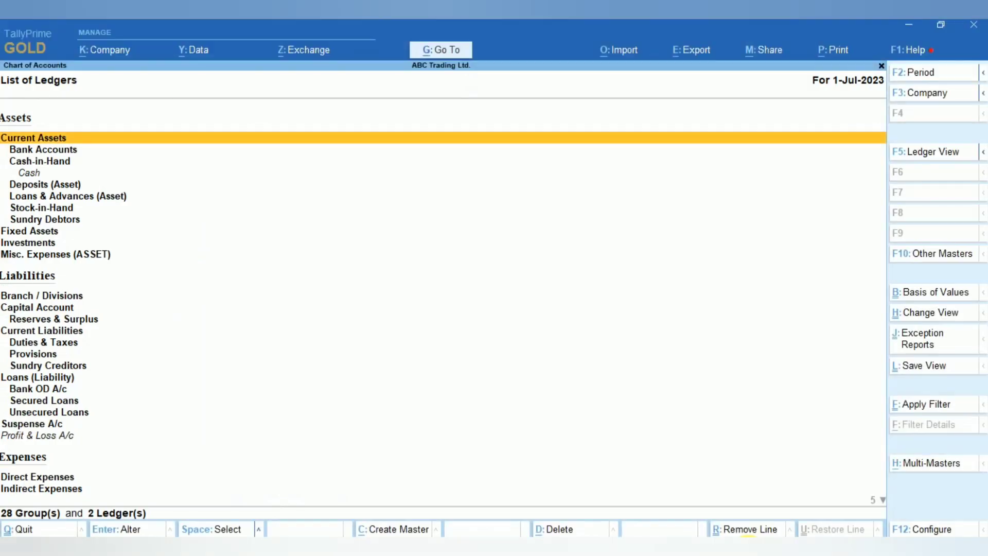
left_click(41, 234)
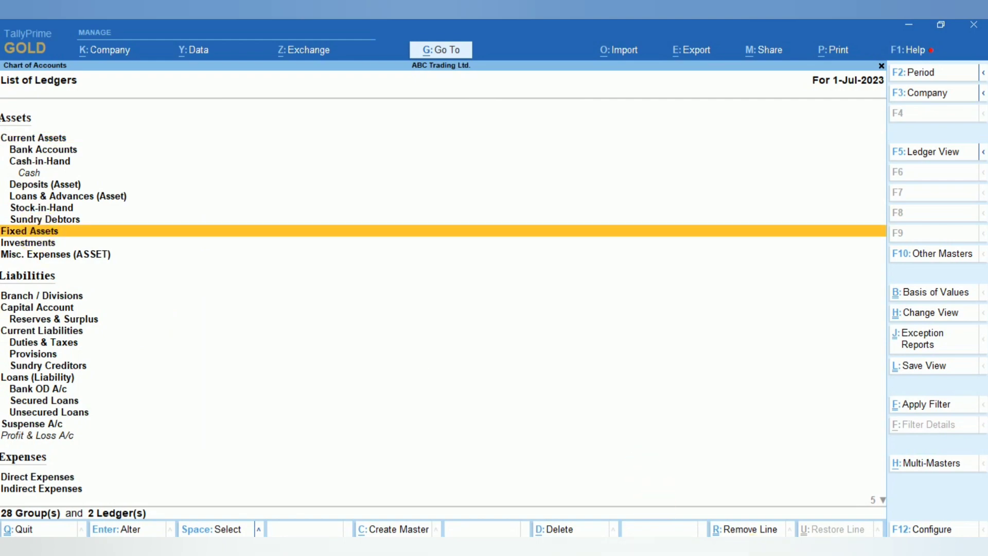
left_click(746, 548)
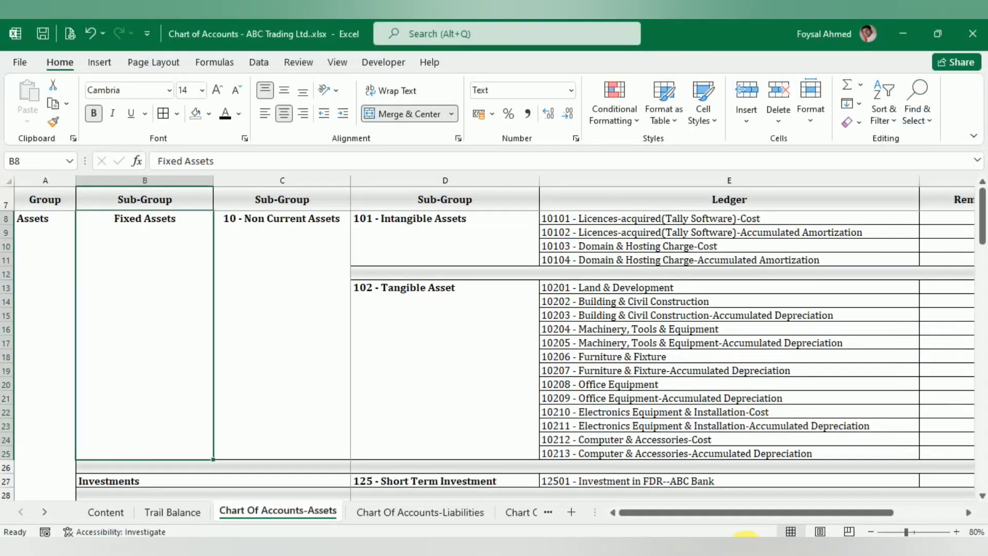
left_click(265, 254)
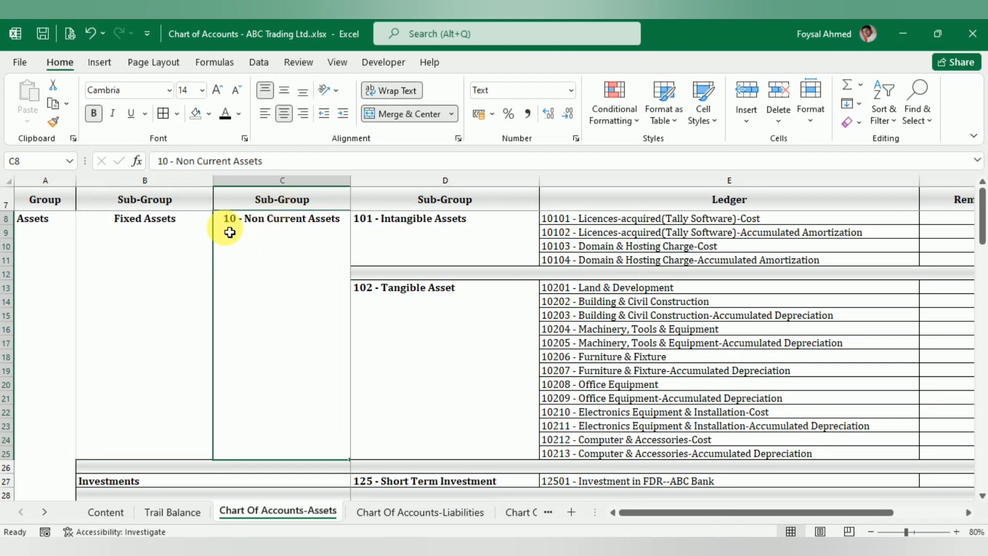
- Review the sub-groups and ledgers listed down the Assets sheet
scroll(247, 273, "down", 5)
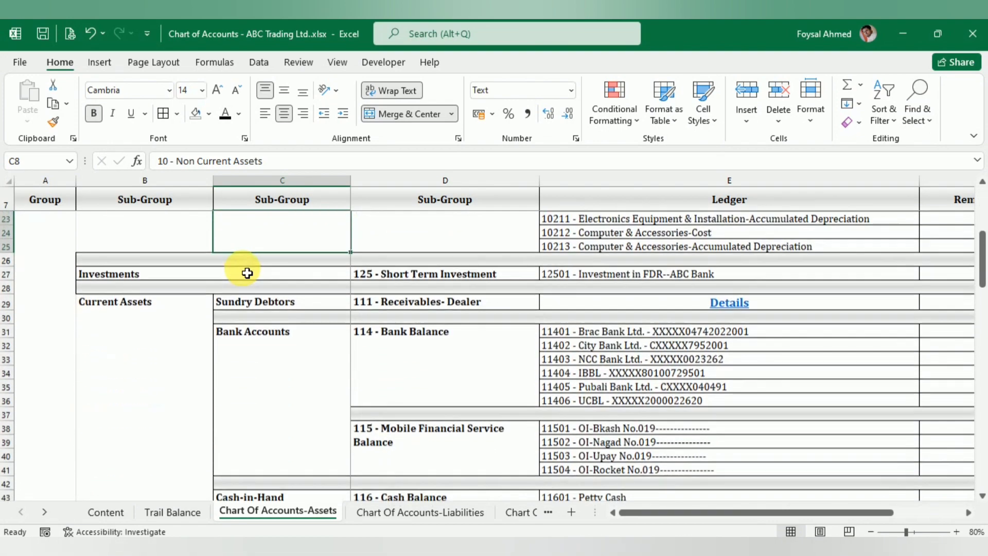
scroll(247, 273, "down", 13)
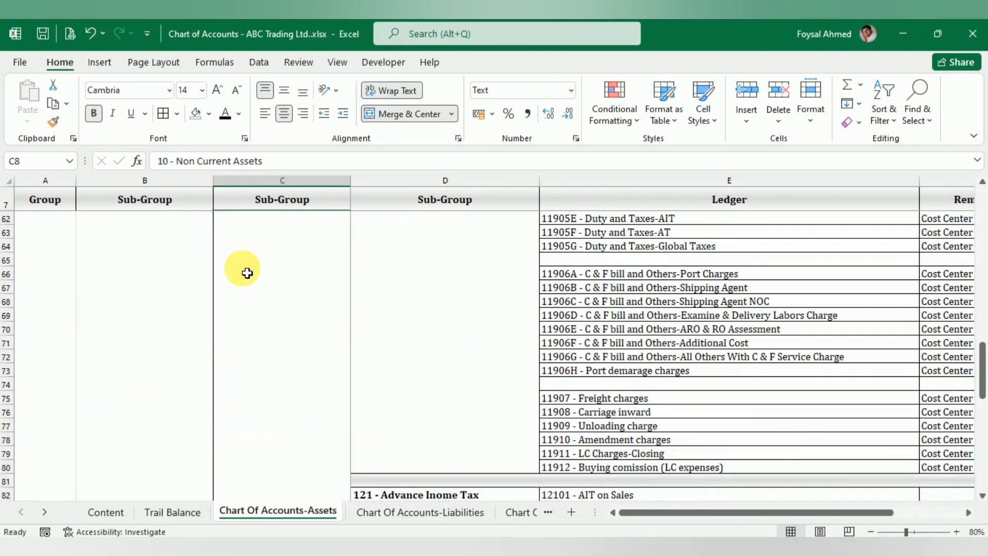
scroll(247, 273, "down", 11)
scroll(247, 273, "up", 20)
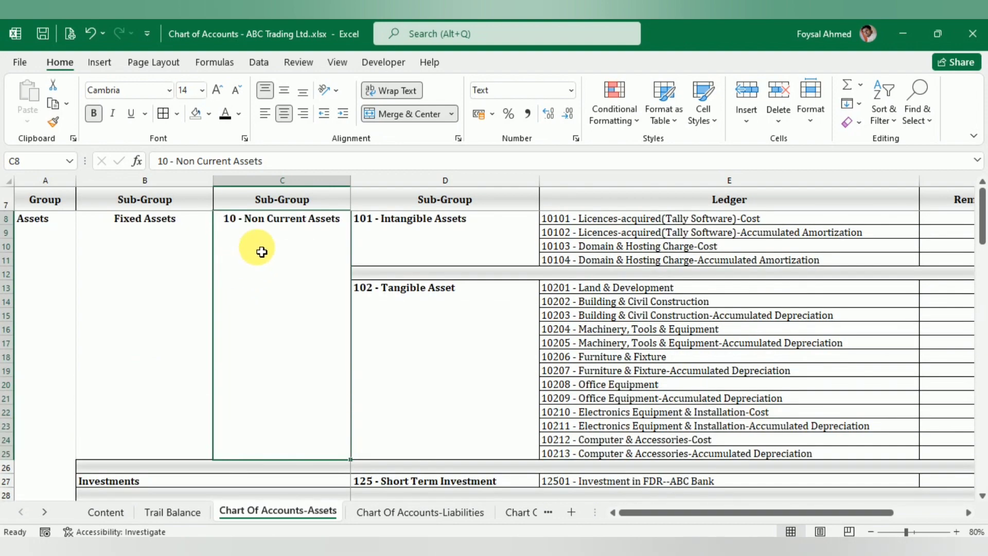
left_click(414, 252)
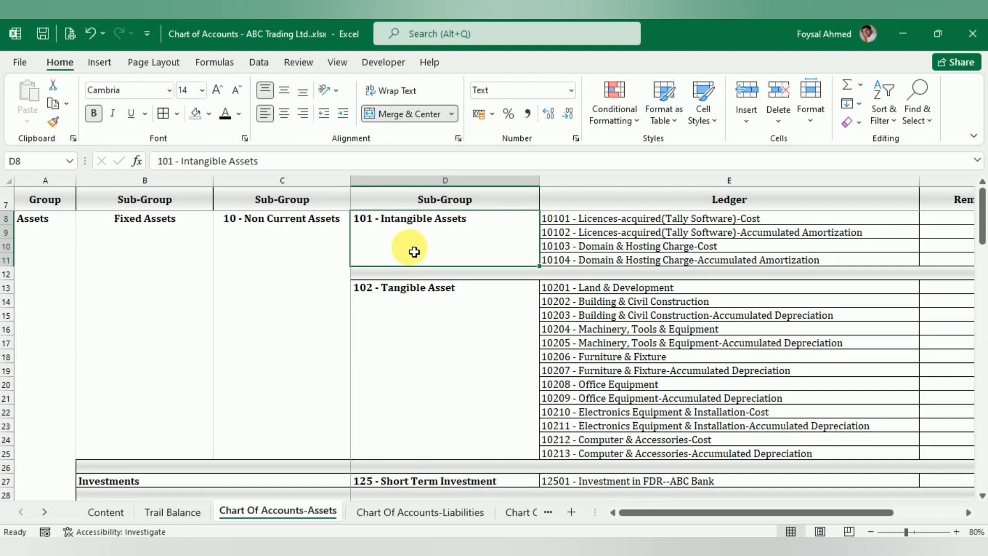
left_click(402, 327)
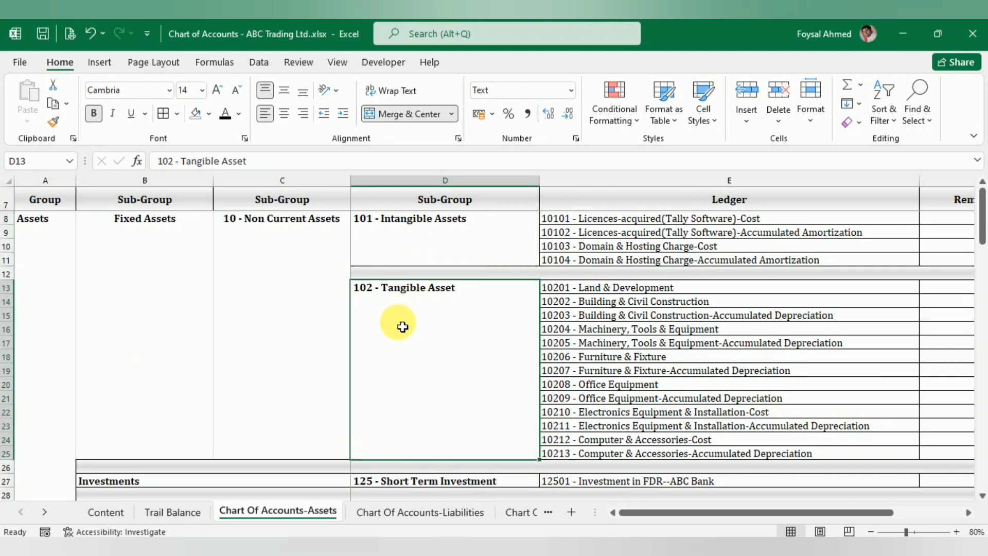
left_click(265, 258)
left_click(405, 257)
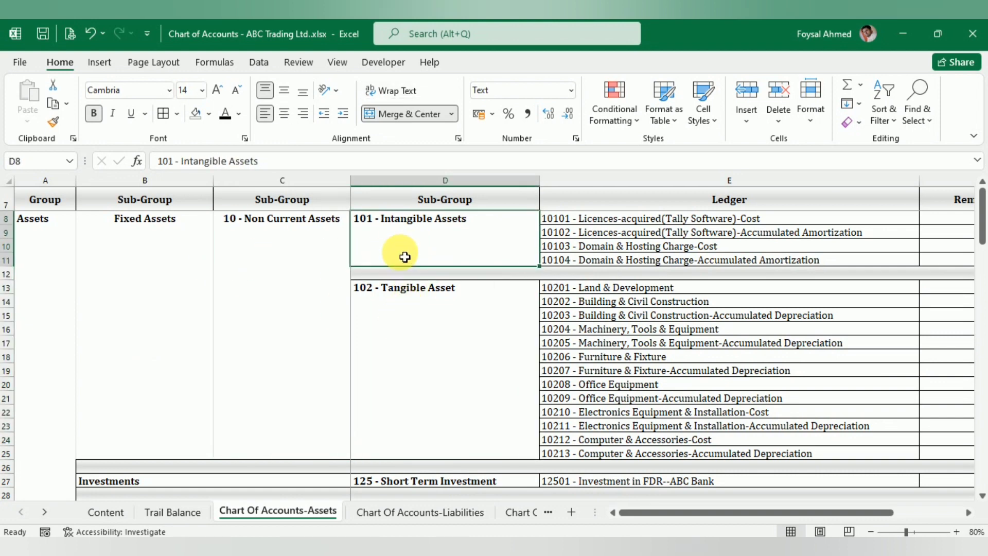
left_click(652, 248)
scroll(677, 353, "down", 6)
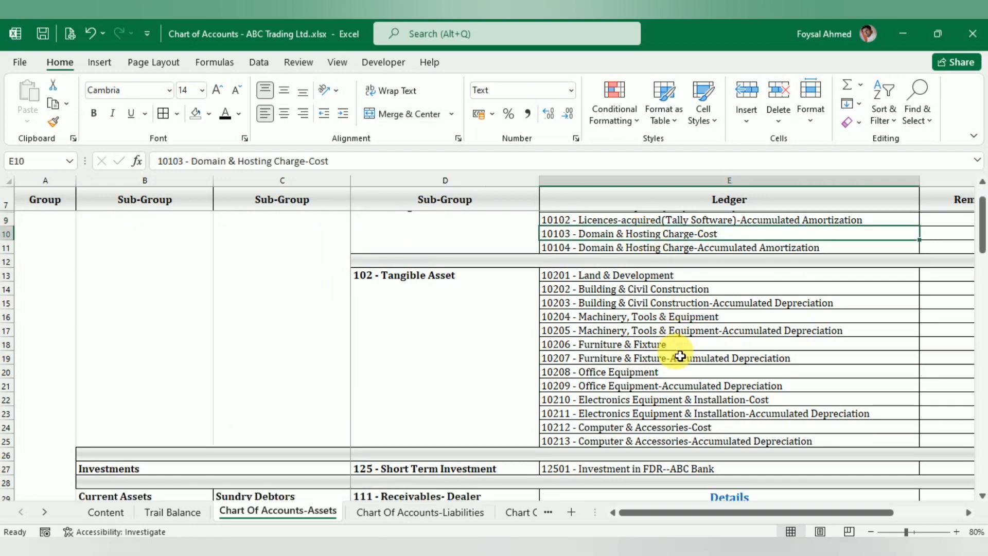
scroll(677, 357, "down", 12)
scroll(677, 356, "up", 13)
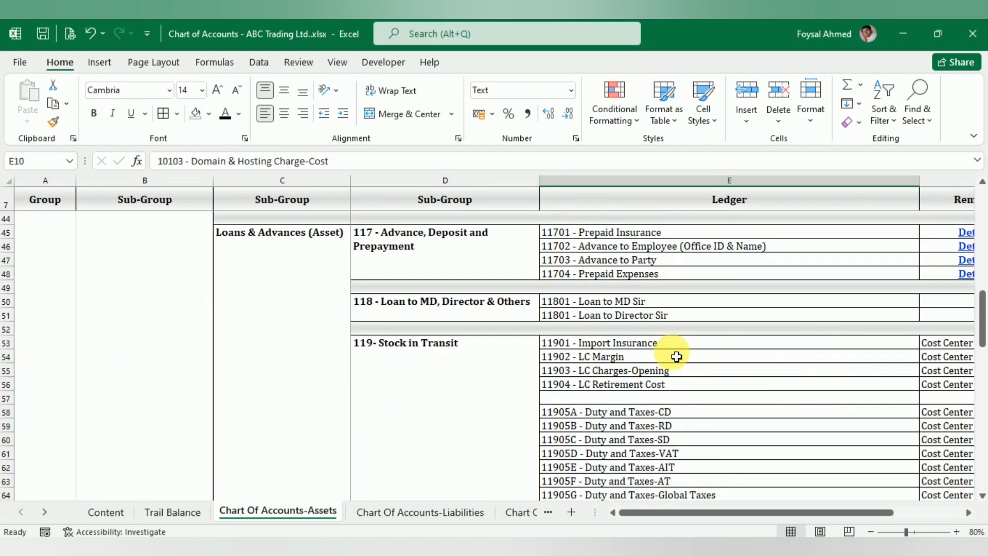
scroll(676, 356, "up", 5)
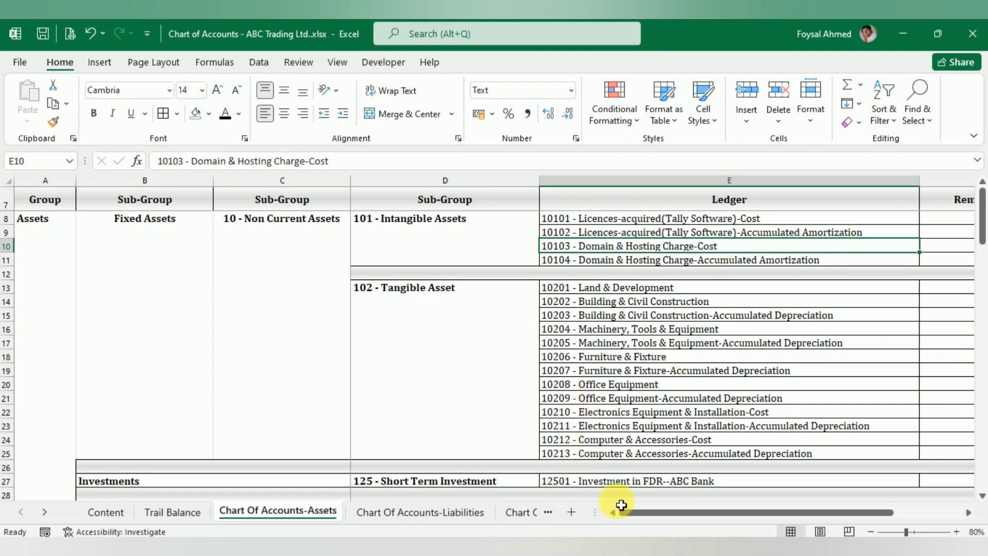
- Copy the sub-group name 10 - Non Current Assets from the Assets sheet and go back to the Gateway of Tally
left_click(311, 240)
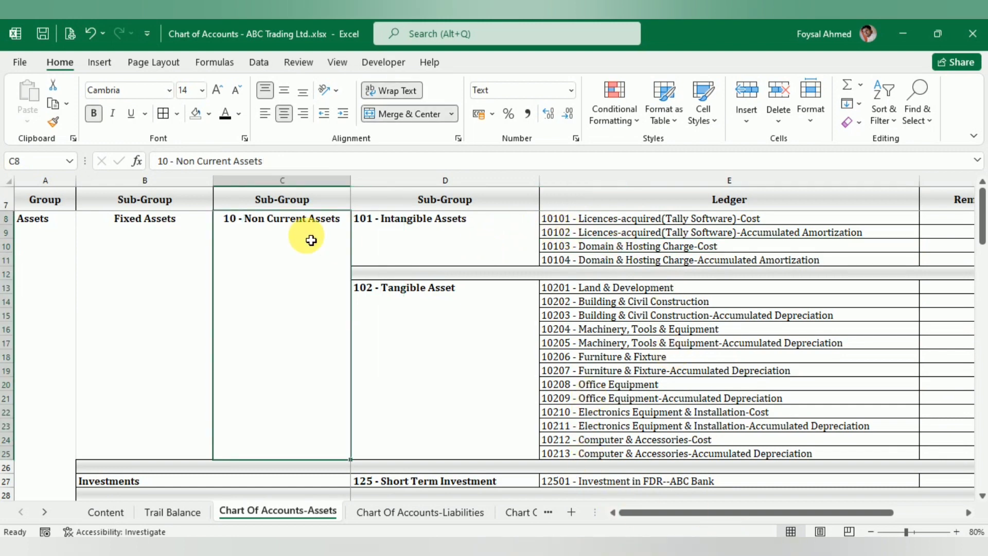
key("ctrl+c")
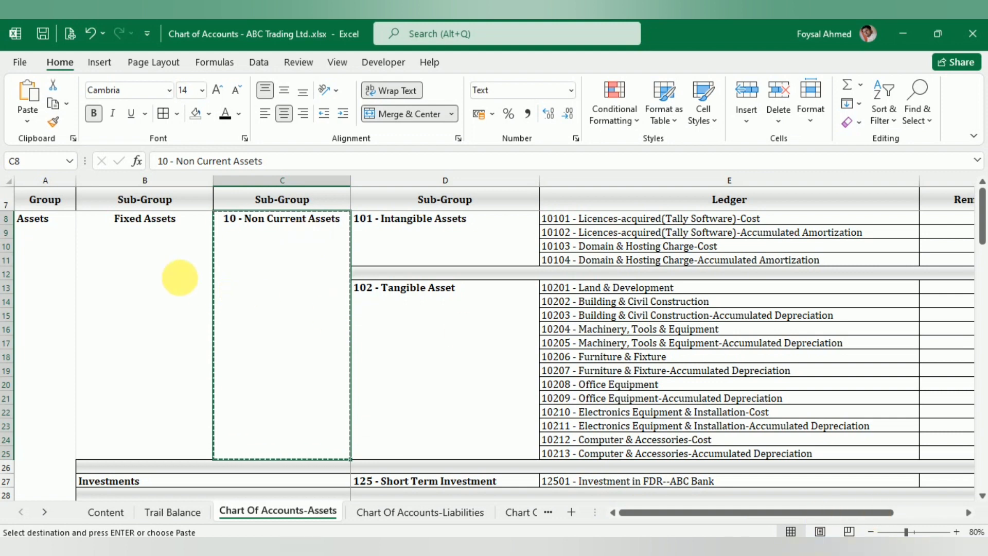
left_click(742, 546)
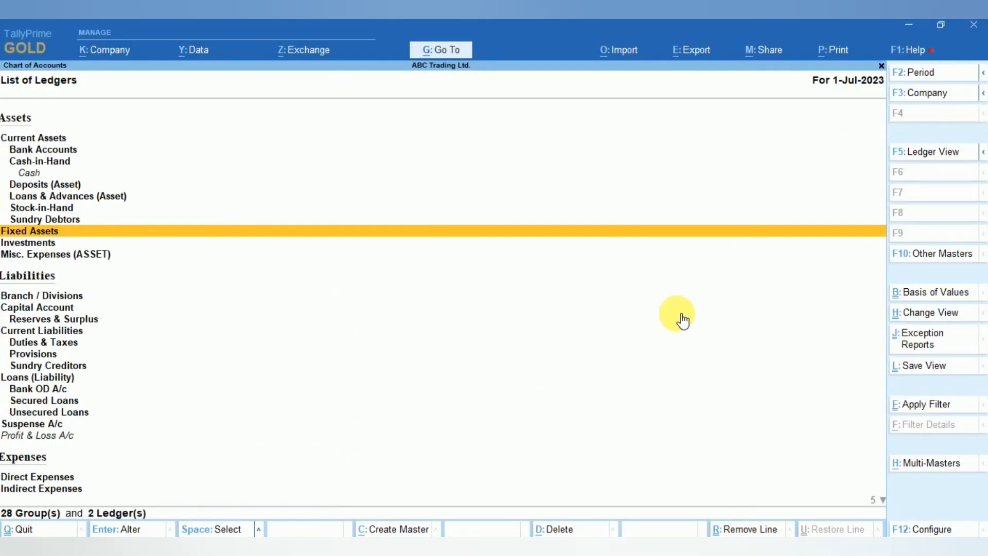
key("Escape")
key("Escape")
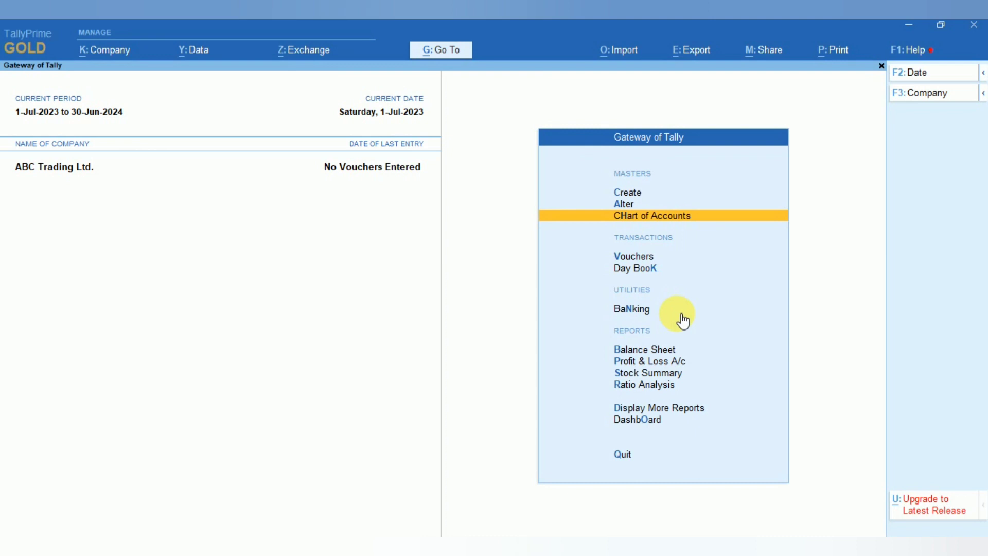
- Create a new group named 10 - Non Current Assets placed under Fixed Assets
key("Up")
key("Up")
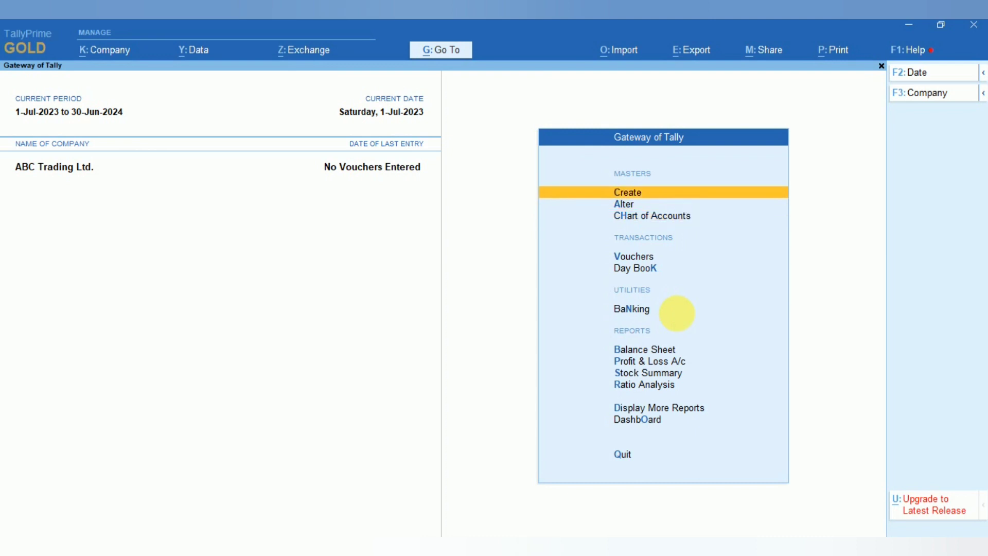
key("Return")
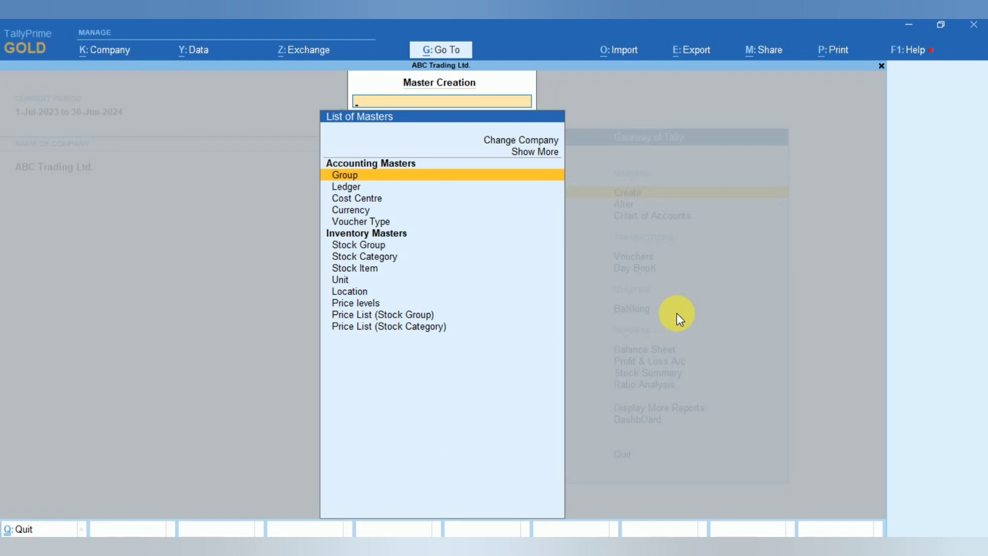
key("Return")
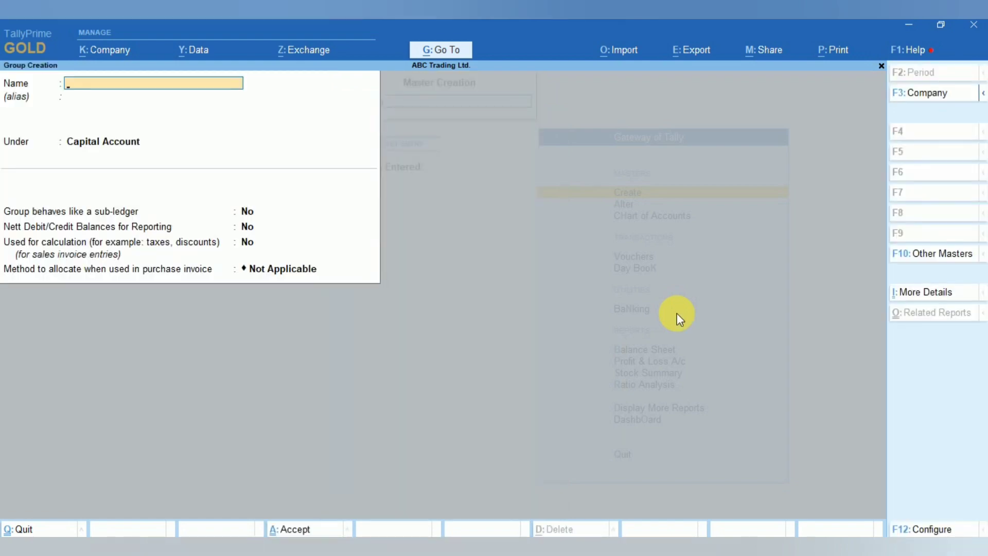
key("ctrl+v")
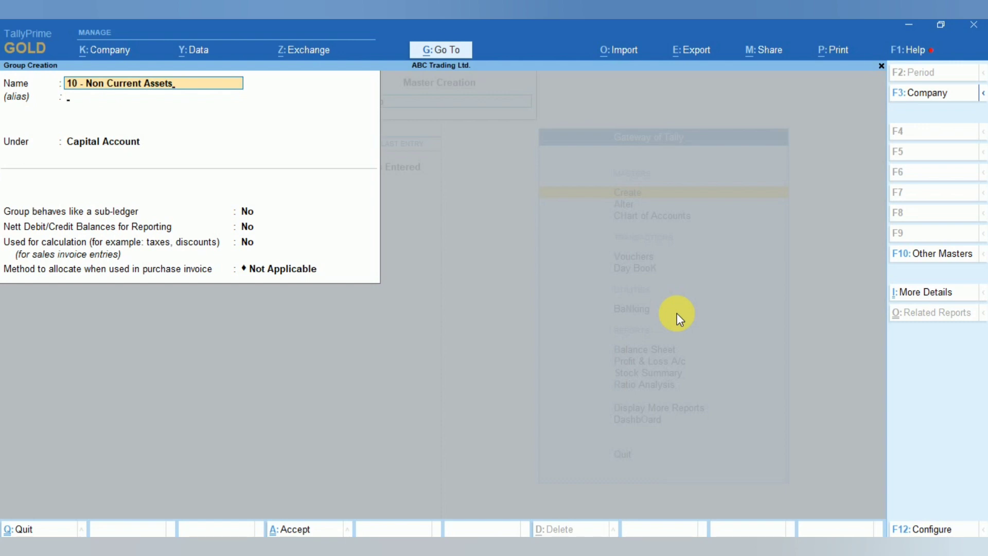
key("Return")
key("Return")
type("F")
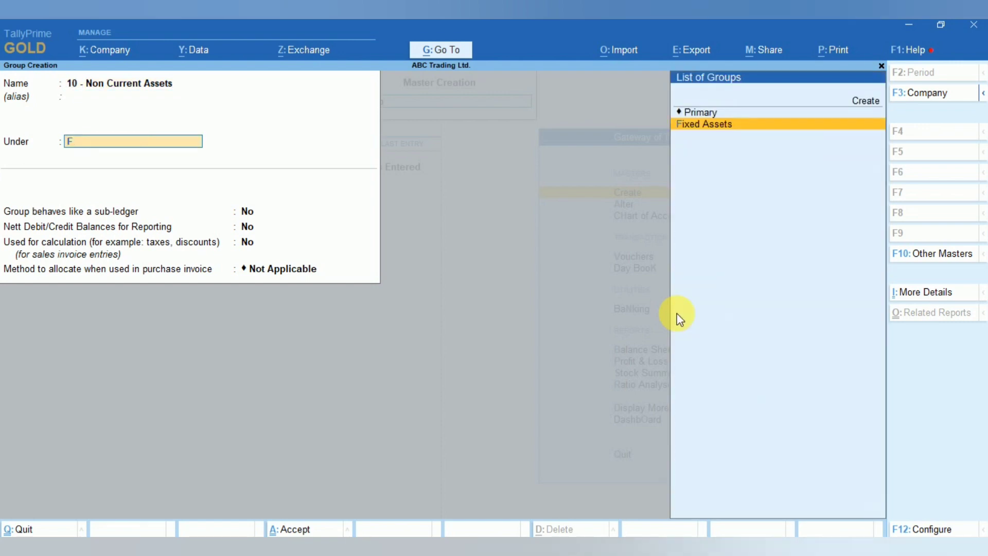
type("ix")
key("Return")
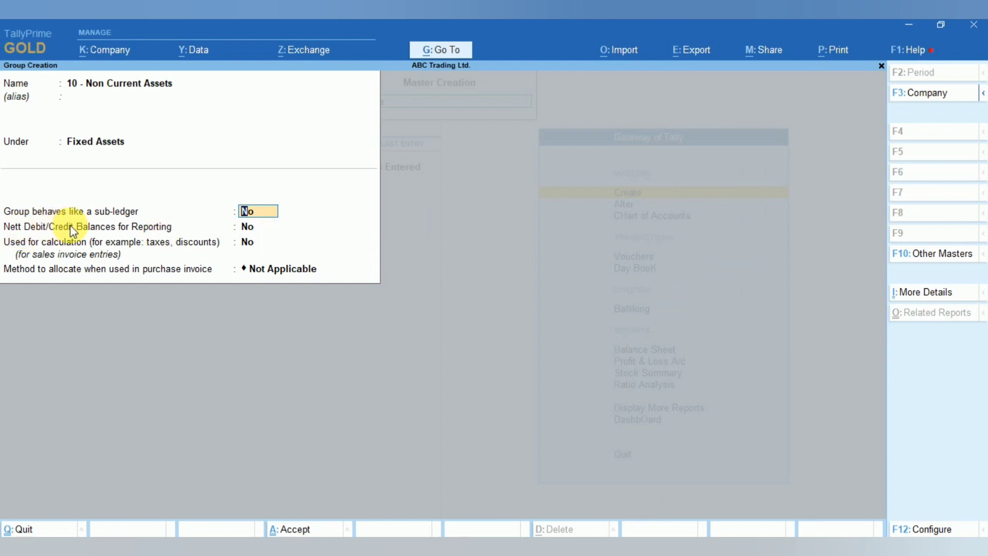
- Set sub-ledger behaviour, nett debit/credit balances and calculation use to Yes, keep Not Applicable allocation, and accept the group
type("y")
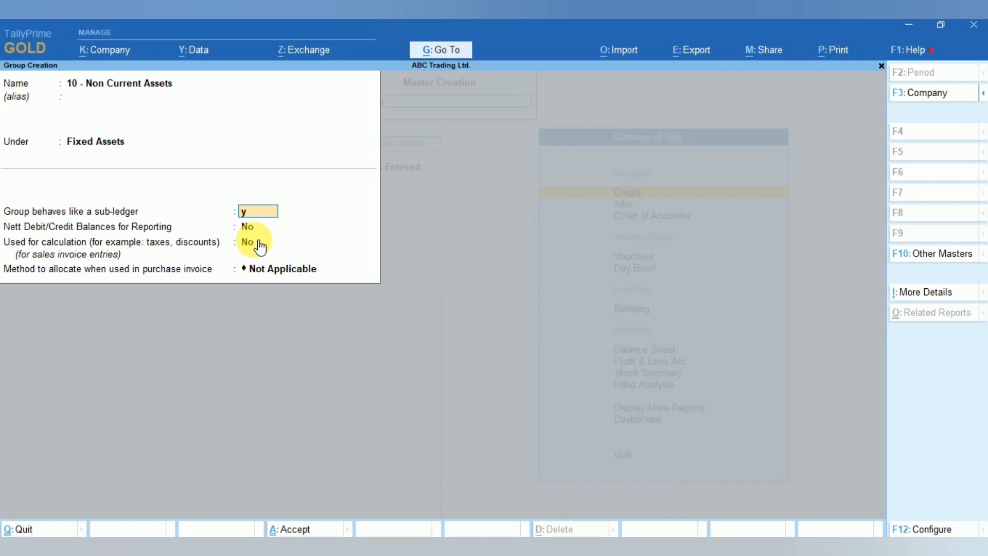
key("Return")
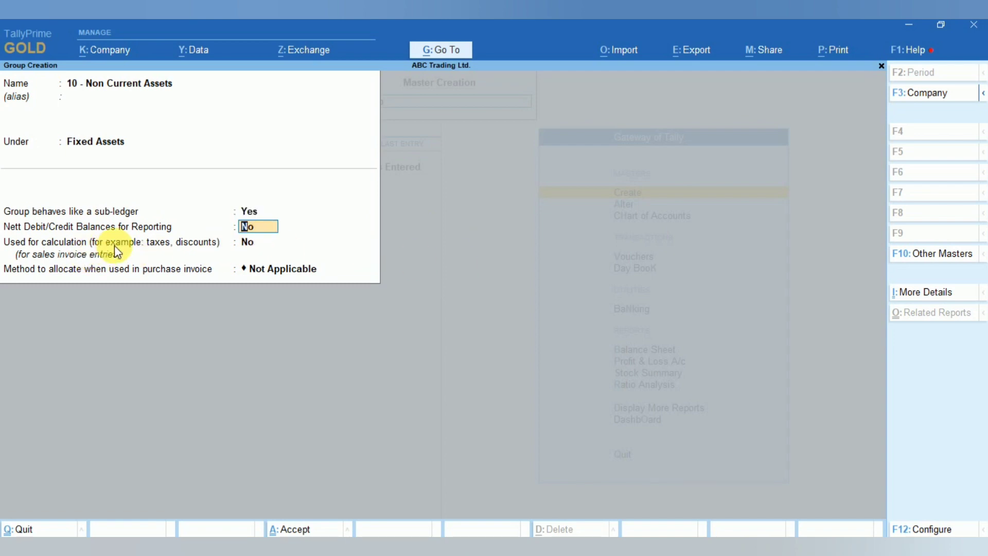
type("y")
key("Return")
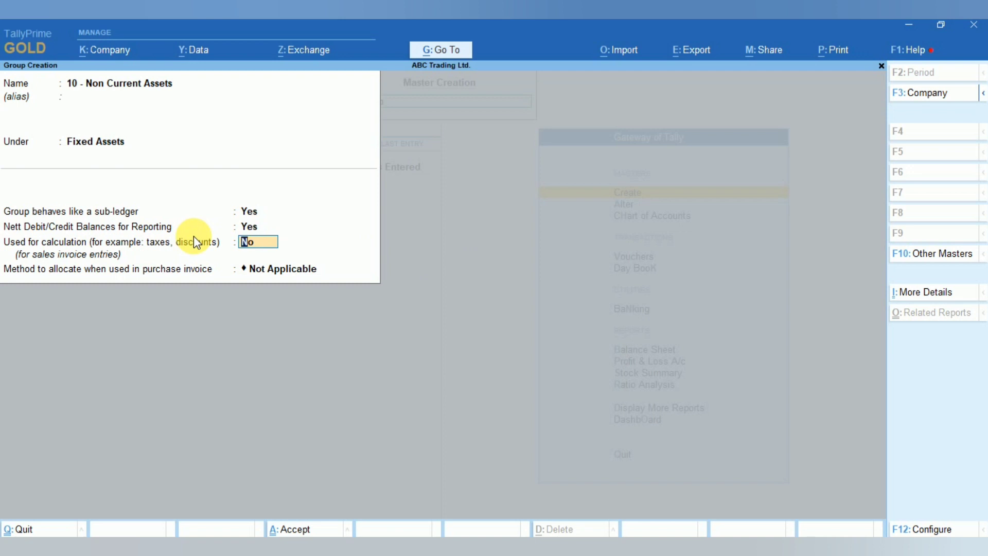
type("y")
key("Return")
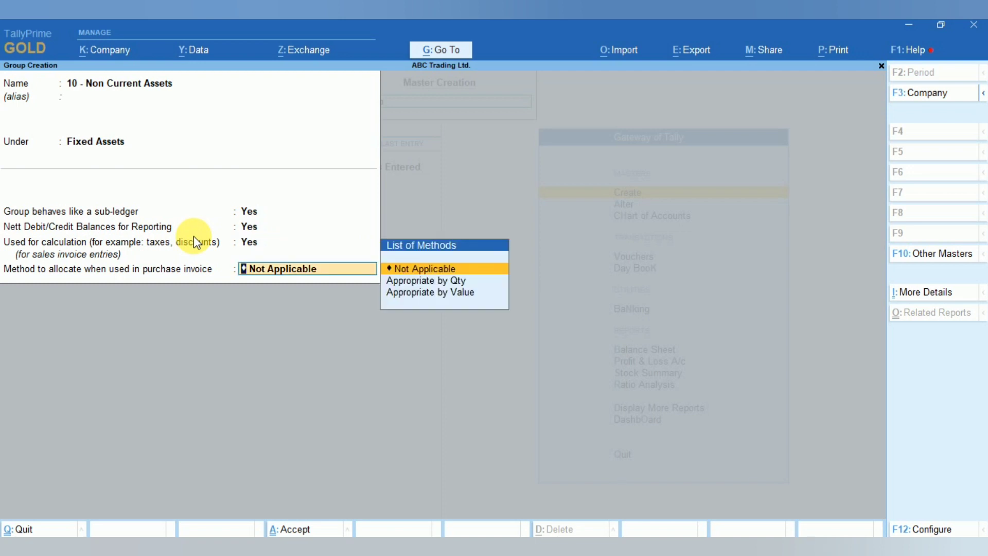
key("Return")
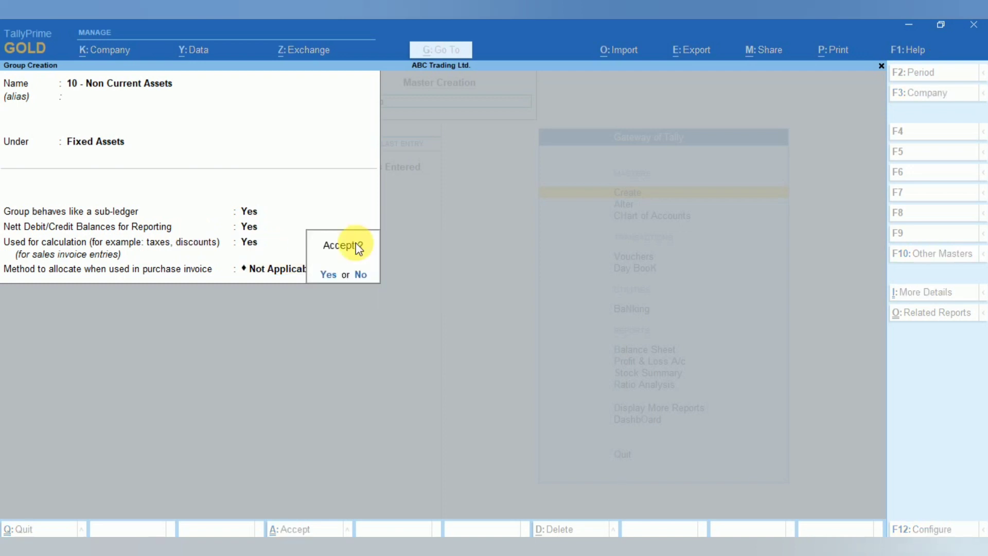
left_click(328, 276)
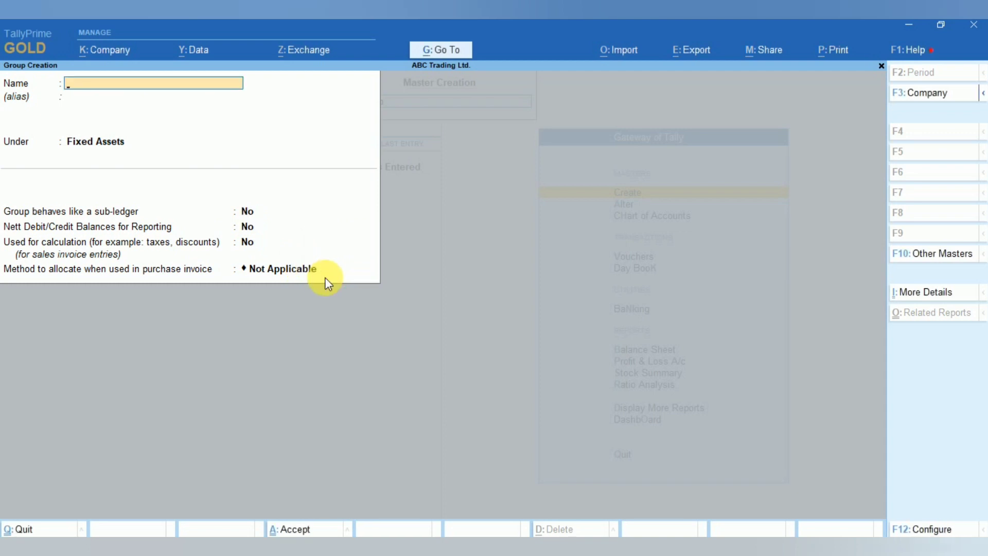
key("Escape")
left_click(329, 276)
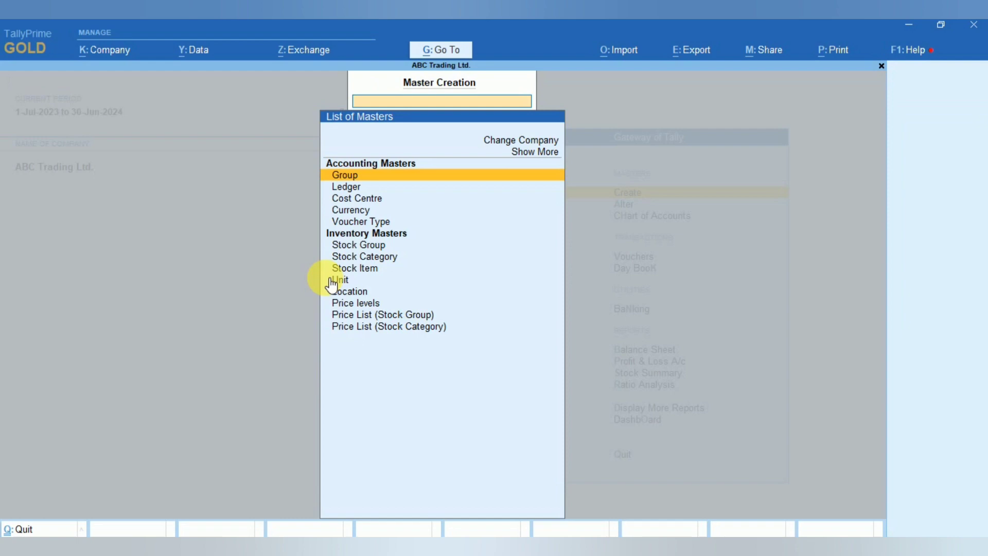
key("Escape")
- Open the list of ledgers in Chart of Accounts and check the new group under Fixed Assets
left_click(671, 216)
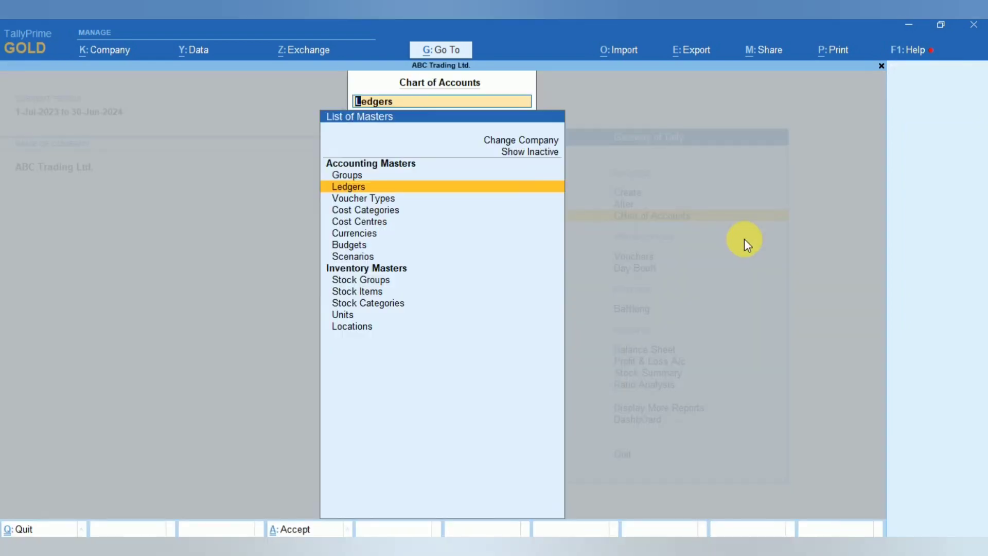
key("Return")
key("Down")
key("Down")
key("Down")
key("Down")
key("Down")
key("Down")
key("Down")
key("Down")
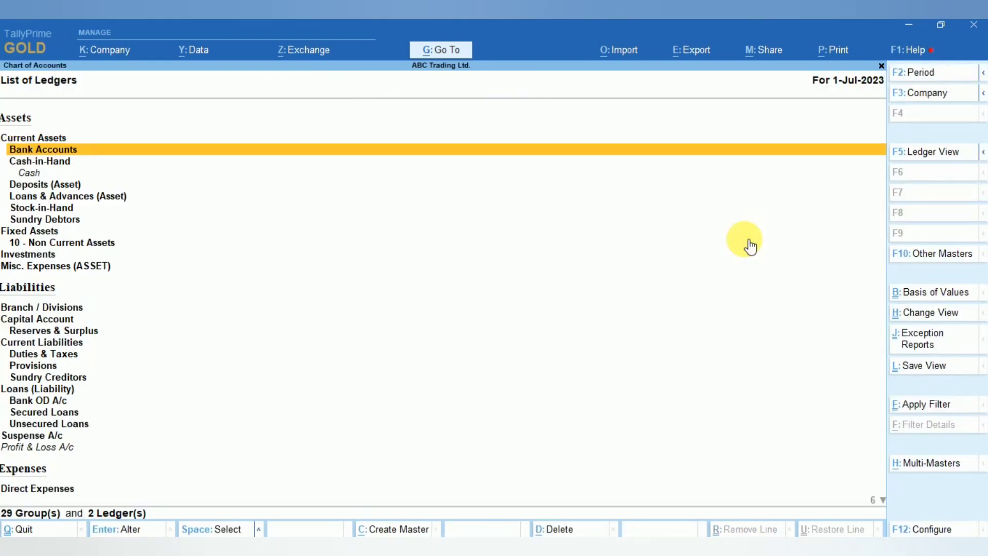
key("Down")
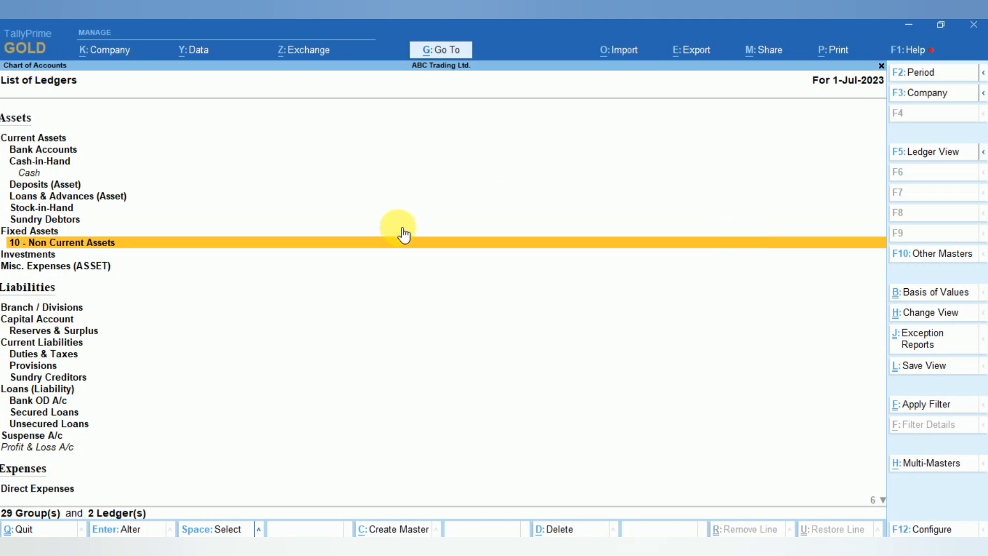
key("Escape")
key("Escape")
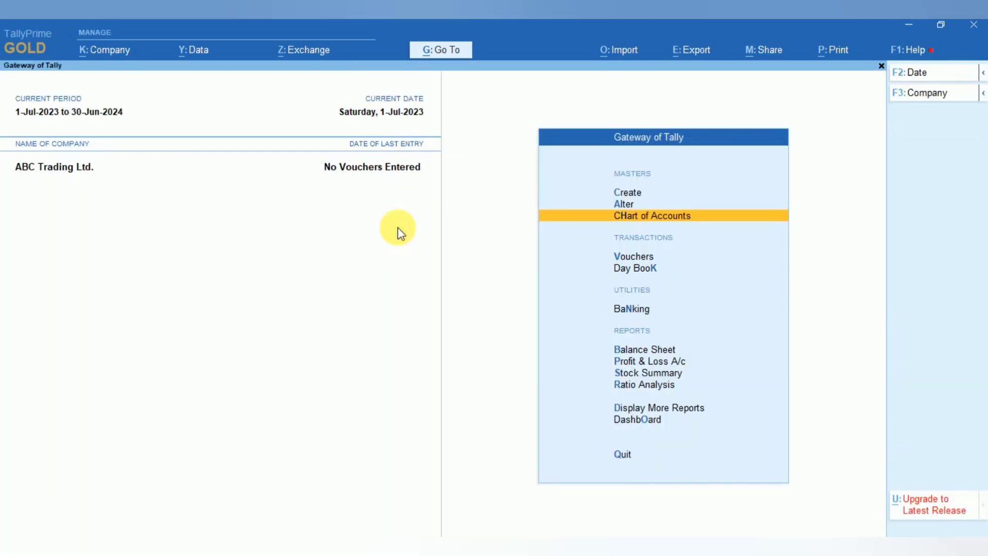
- Switch to Excel and copy the sub-group name 101 - Intangible Assets
key("alt+Tab")
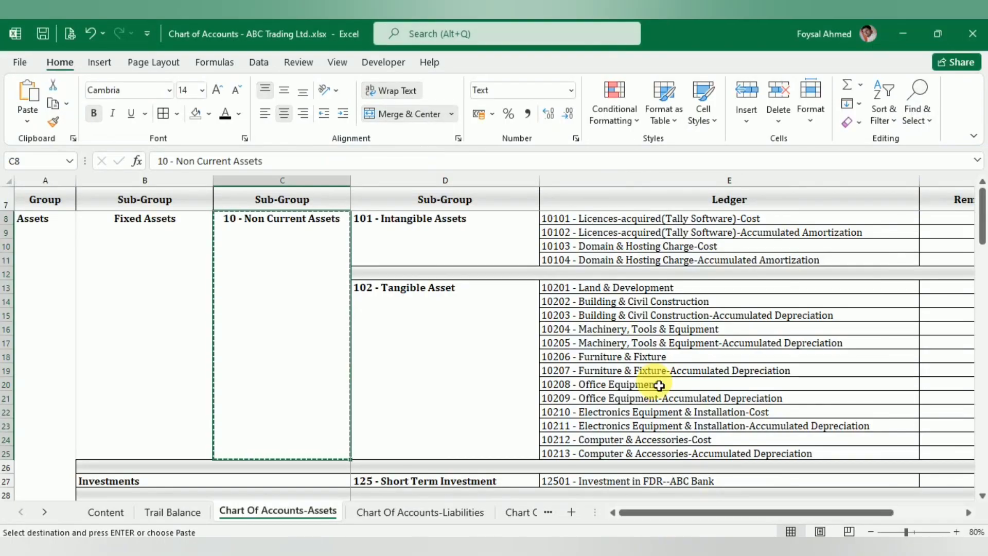
left_click(462, 245)
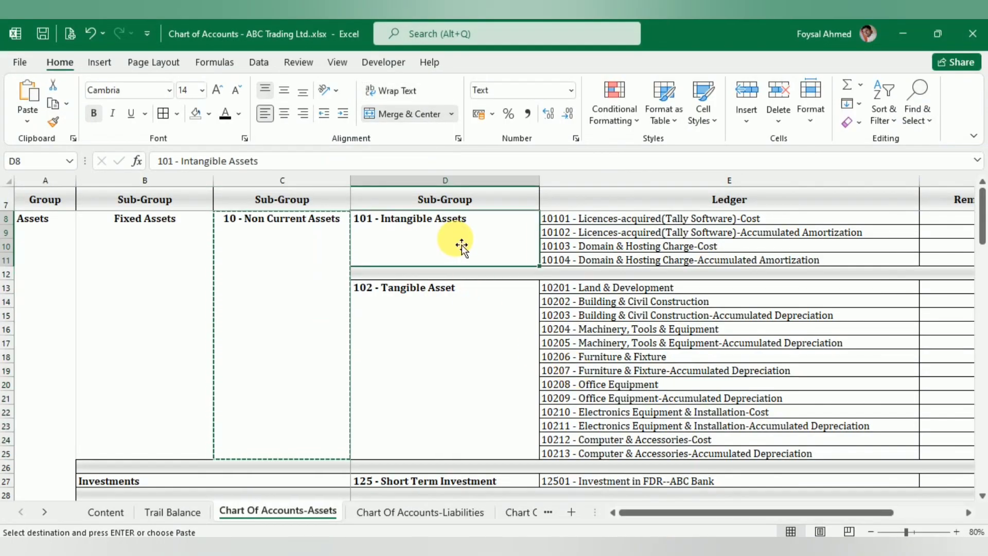
key("ctrl+c")
- Create a group named 101 - Intangible Assets under 10 - Non Current Assets
key("alt+Tab")
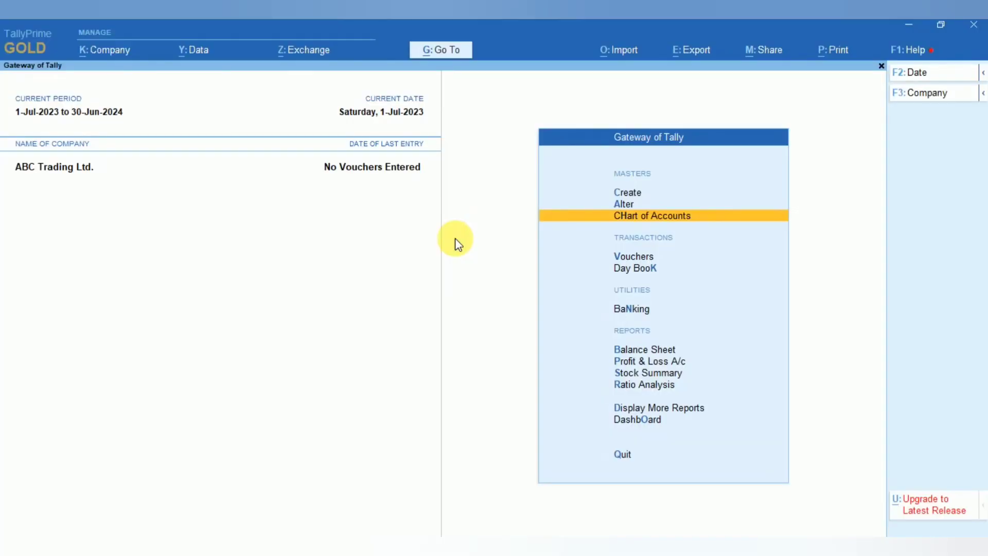
key("Up")
key("Up")
key("Return")
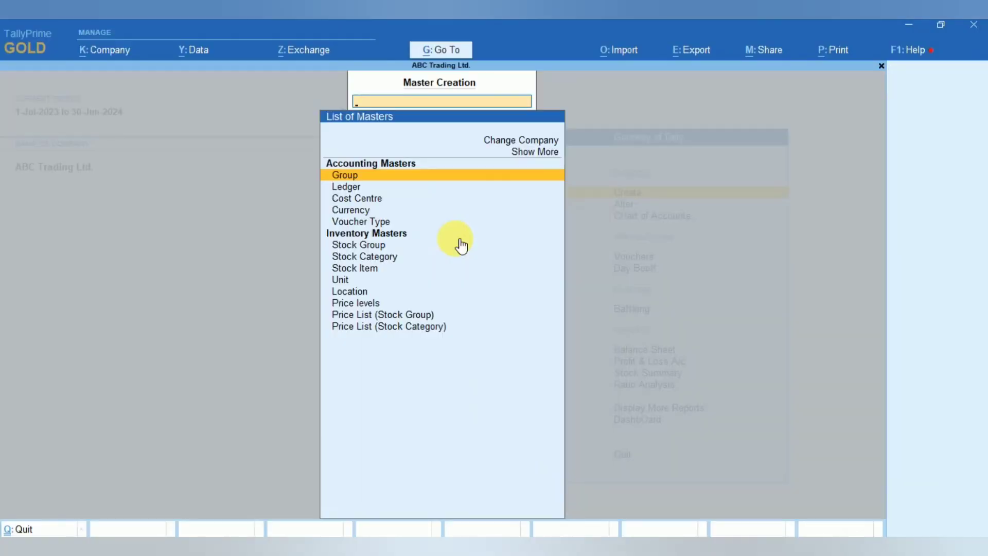
key("Return")
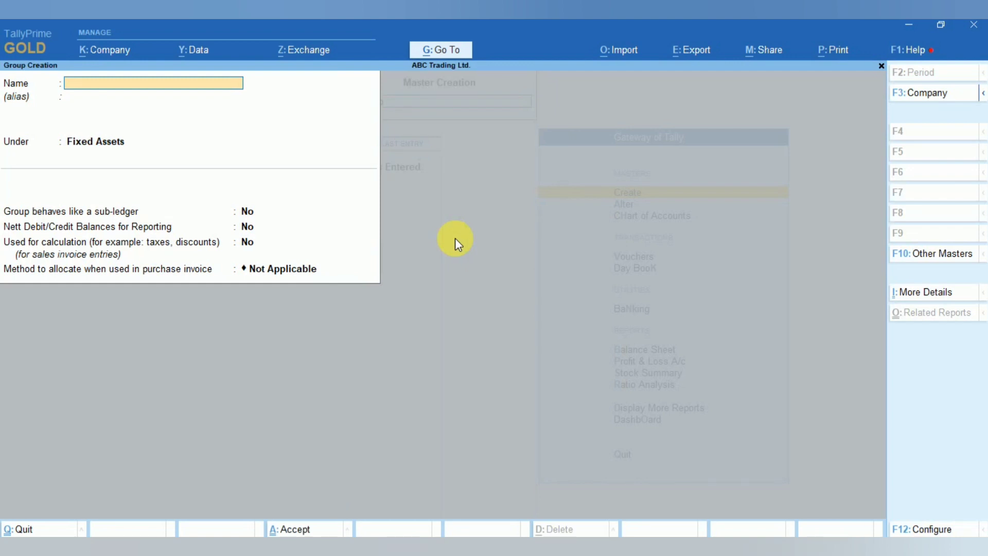
key("ctrl+v")
key("Return")
key("Return")
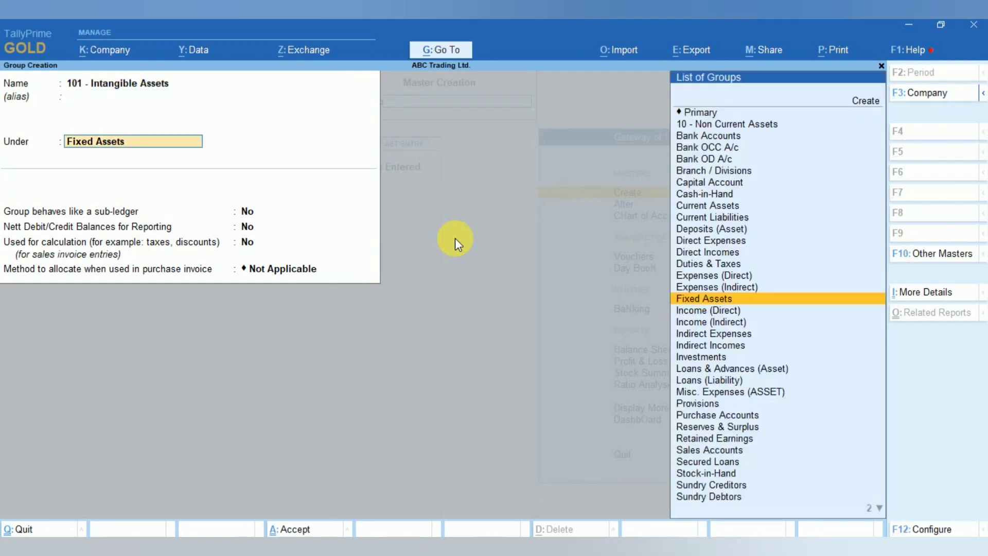
type("10")
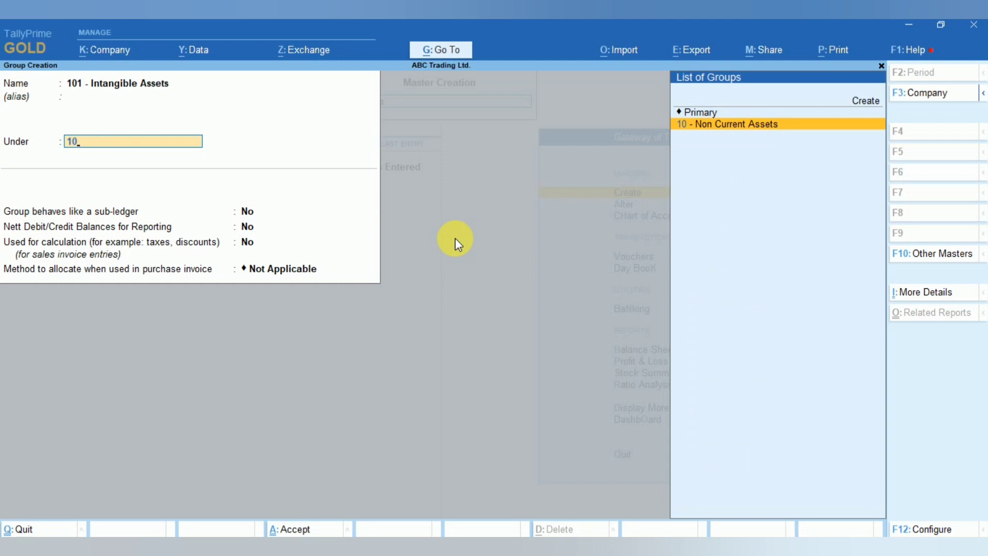
key("Return")
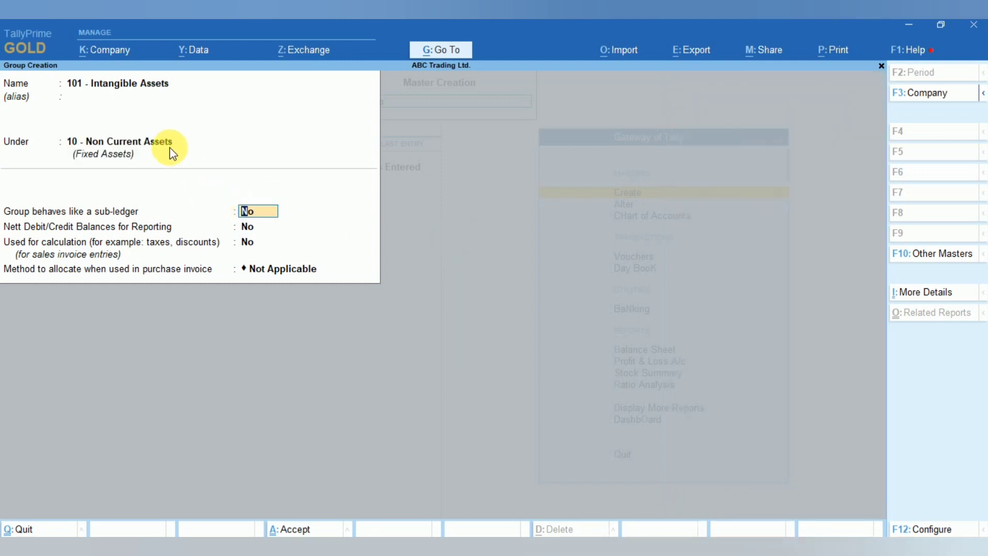
- Turn on sub-ledger behaviour, nett balances and calculation use for 101 - Intangible Assets and accept it
type("y")
key("Return")
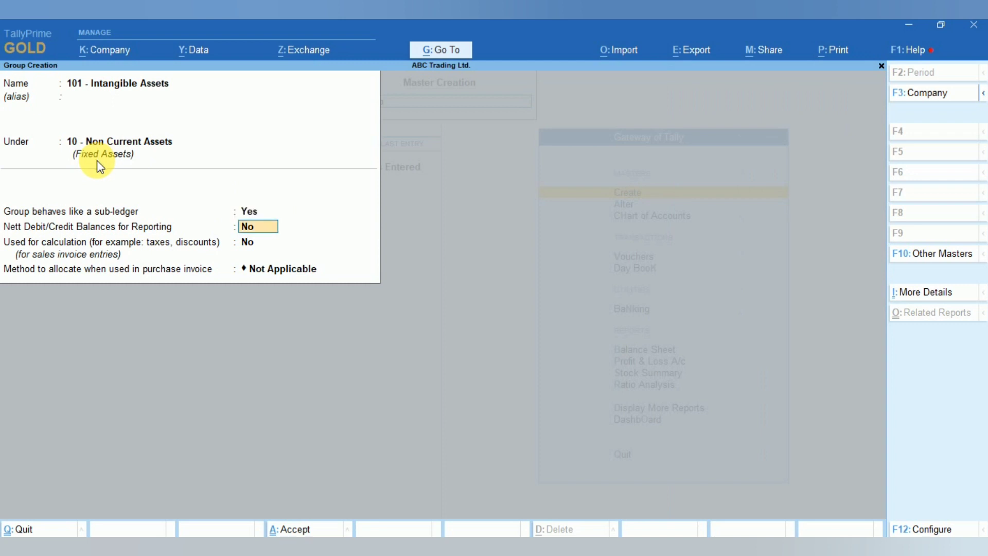
type("y")
key("Return")
type("y")
key("Return")
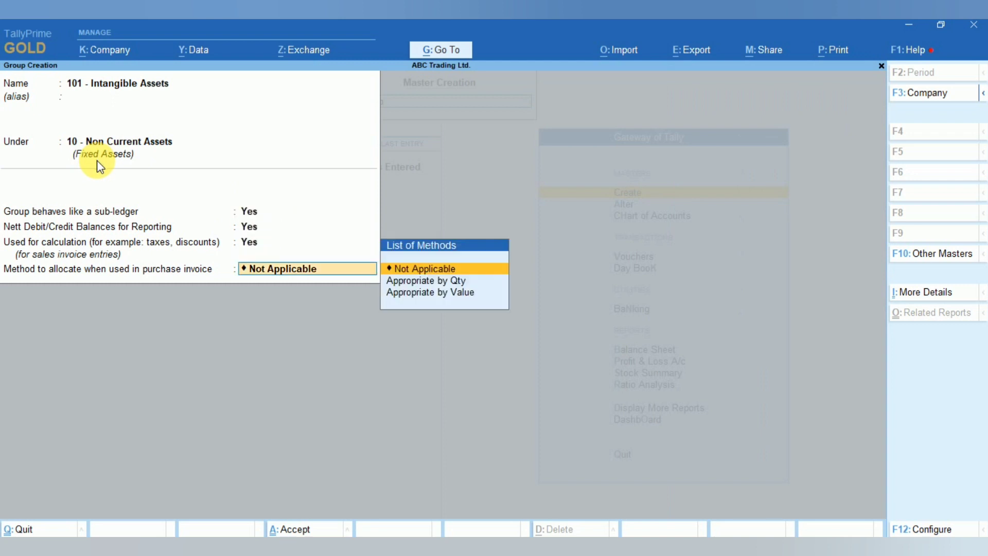
key("Return")
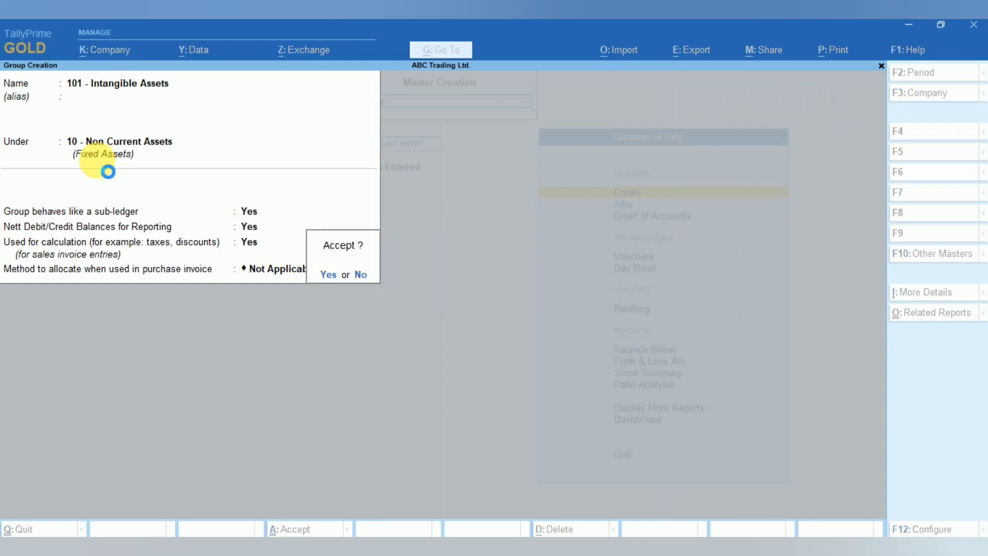
key("y")
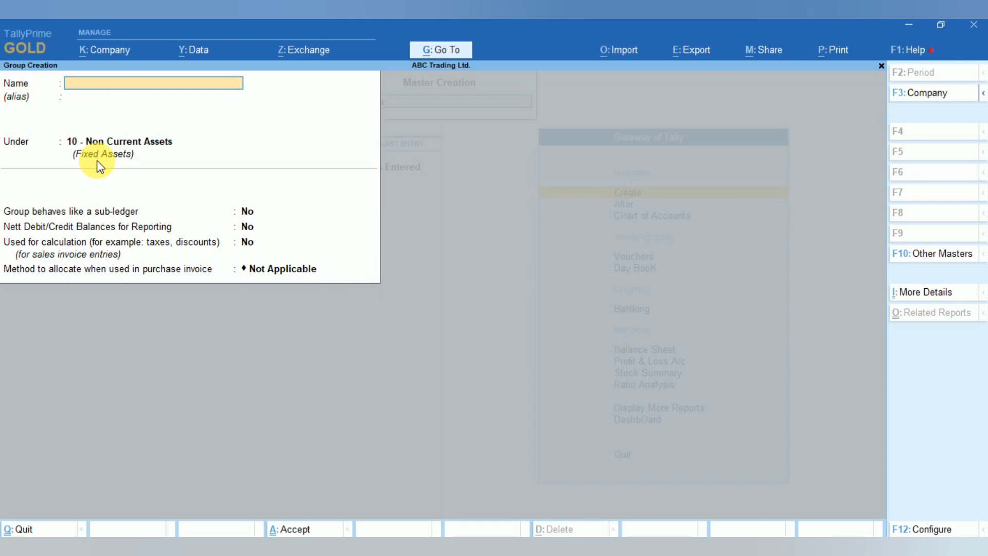
- Switch to Excel and copy the sub-group name 102 - Tangible Asset
key("alt+Tab")
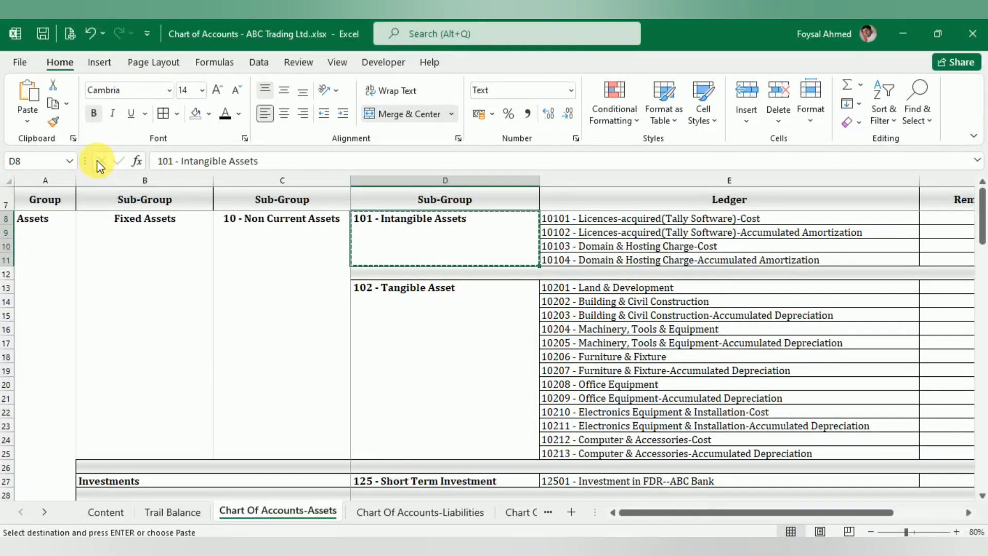
left_click(435, 307)
key("ctrl+c")
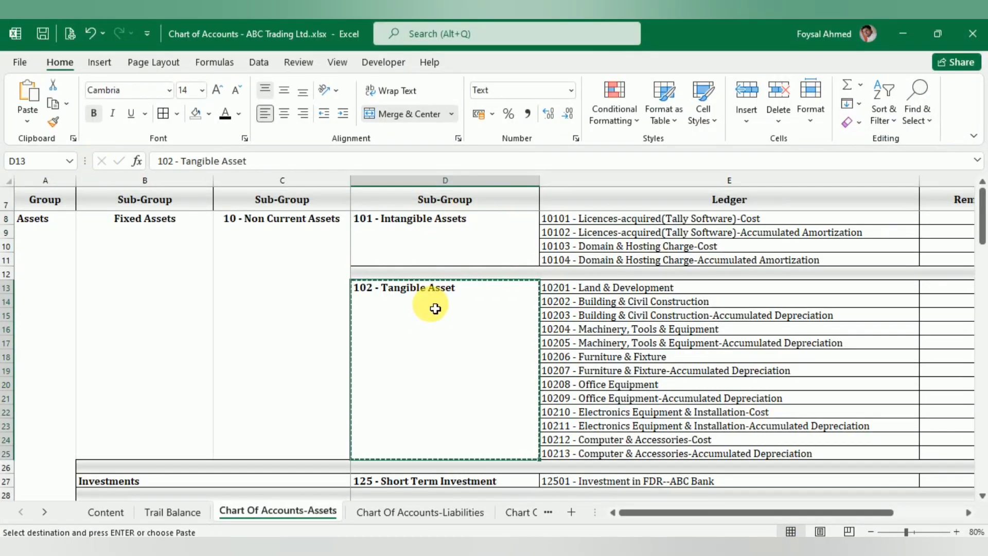
- Create a group named 102 - Tangible Asset under 10 - Non Current Assets, pasting the name copied from Excel
key("alt+Tab")
key("ctrl")
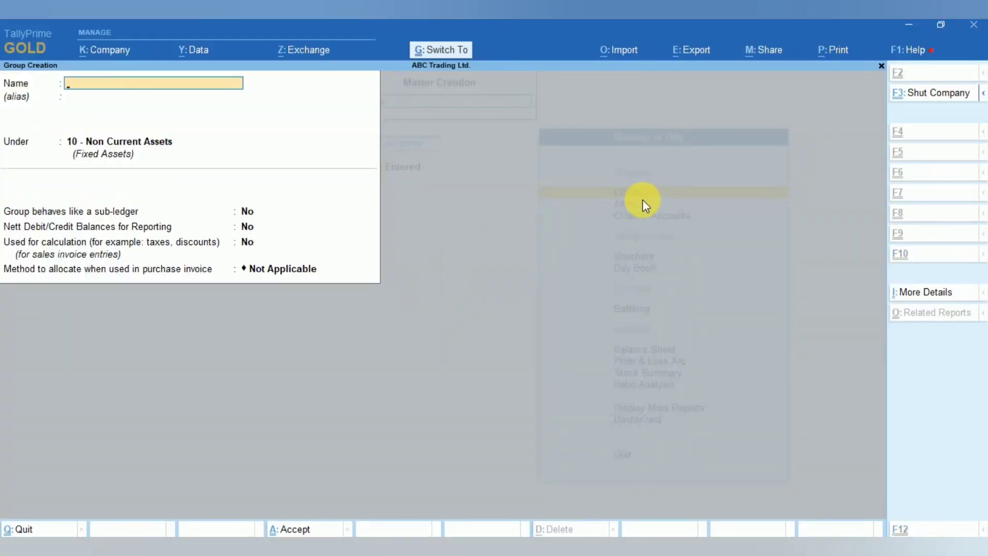
key("ctrl+v")
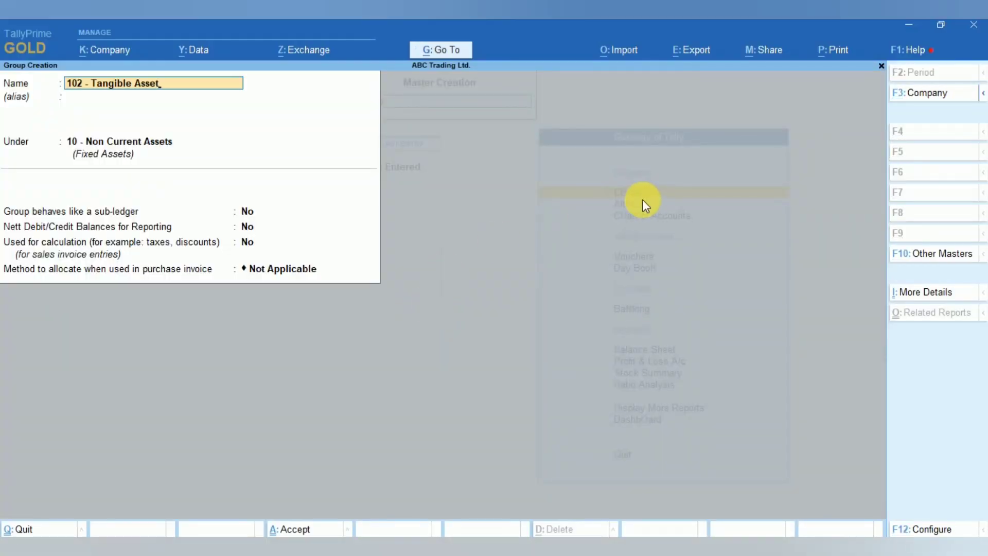
key("Return")
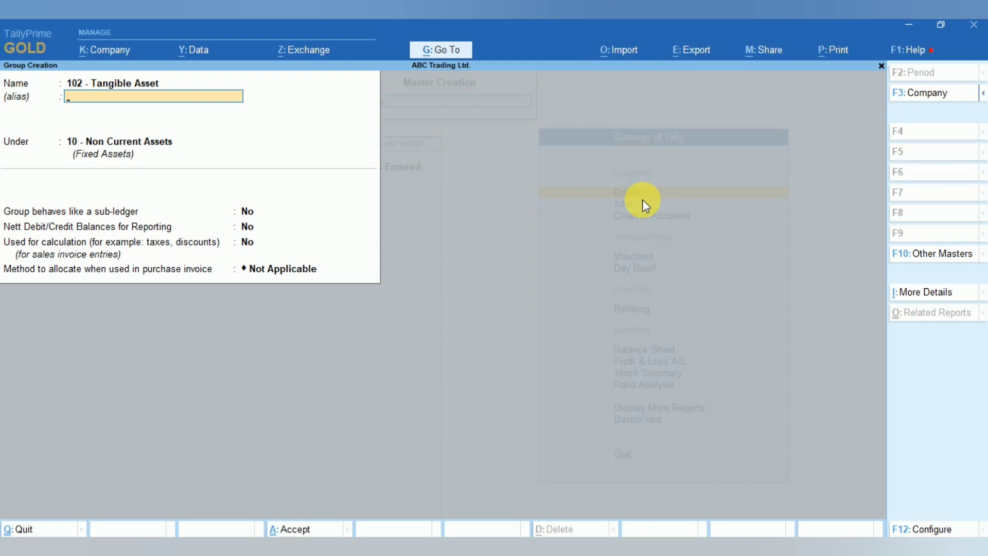
key("Return")
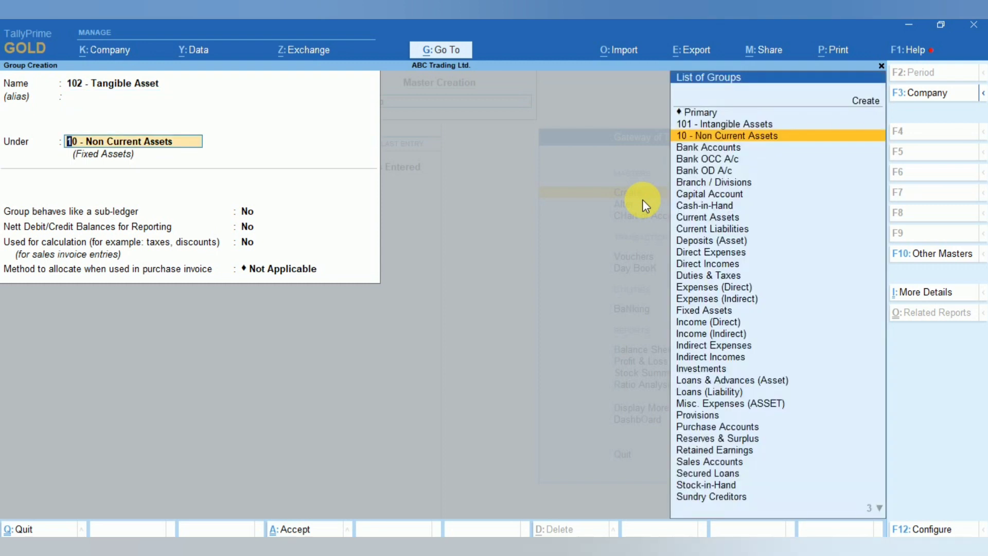
key("Return")
- Turn on sub-ledger behaviour, nett balances and calculation use for 102 - Tangible Asset and accept the group
type("y")
key("Return")
type("y")
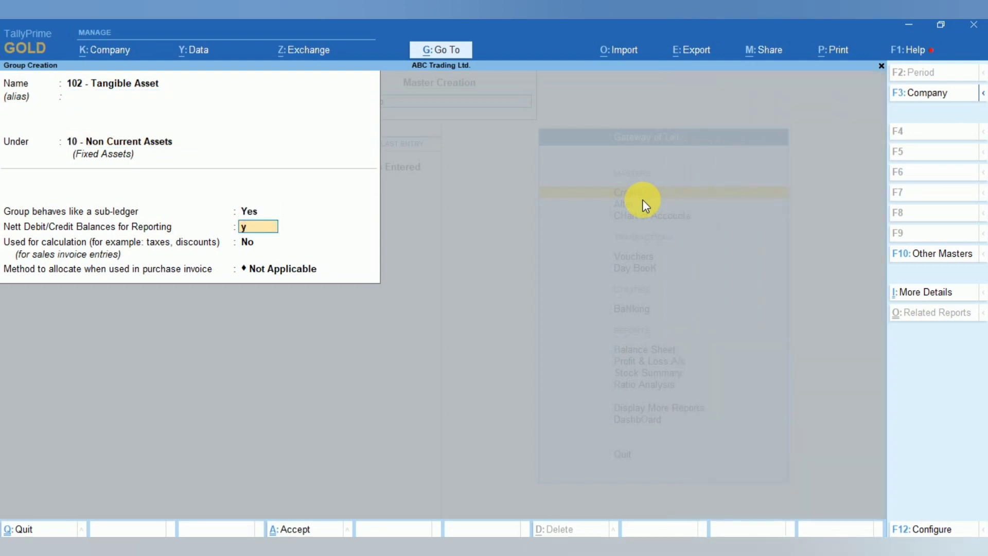
key("Return")
type("y")
key("Return")
key("Return")
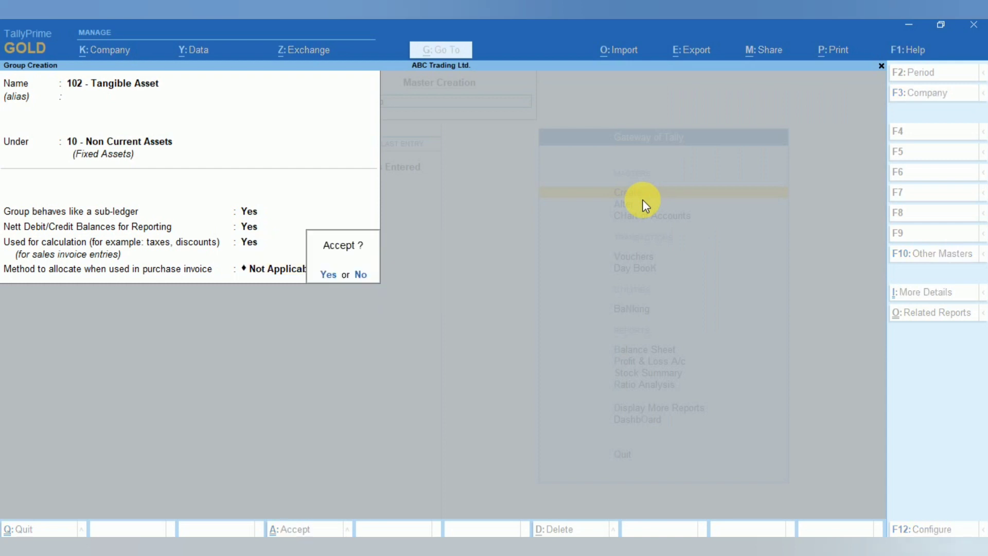
key("Return")
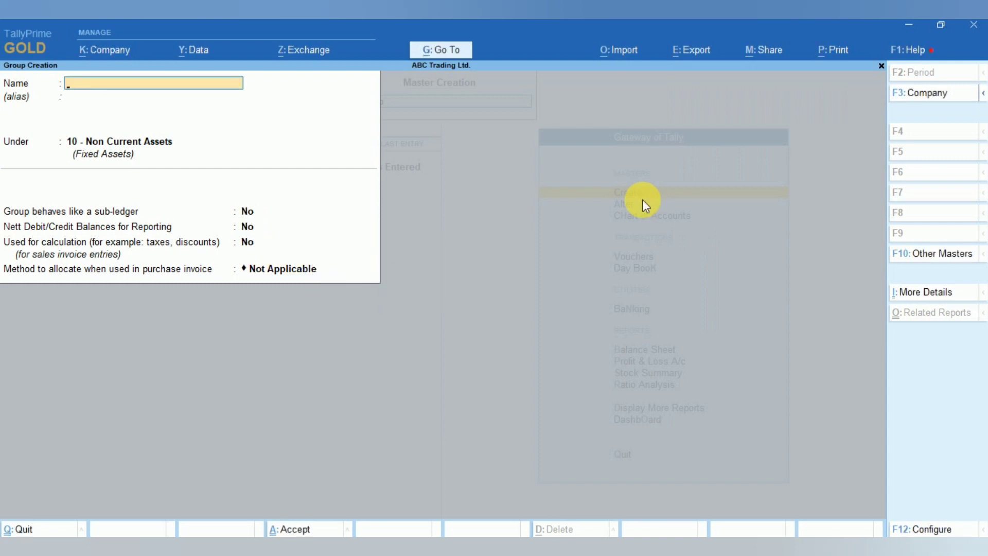
- Switch to Excel to review the sub-groups under 10 - Non Current Assets, then return to TallyPrime
key("alt+Tab")
left_click(305, 245)
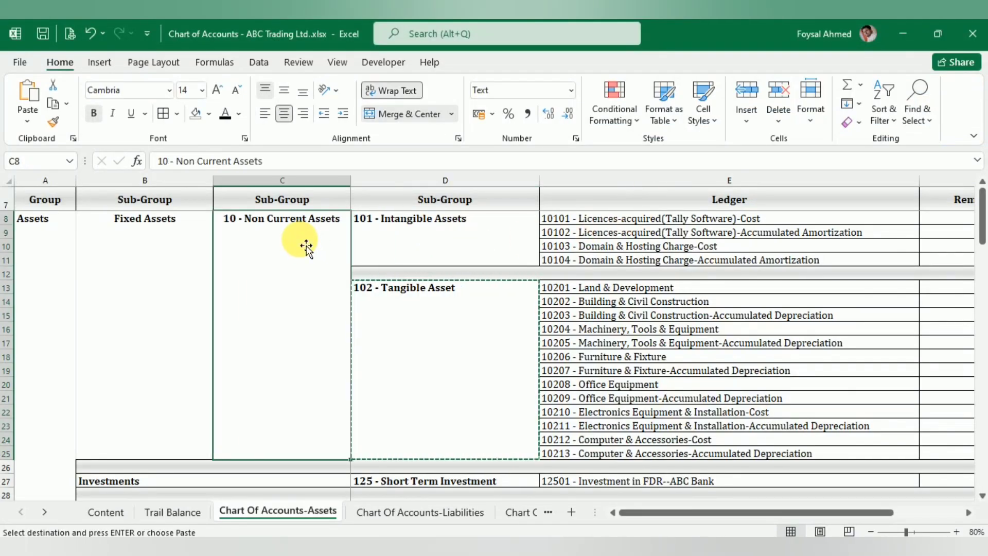
left_click(419, 242)
left_click(438, 340)
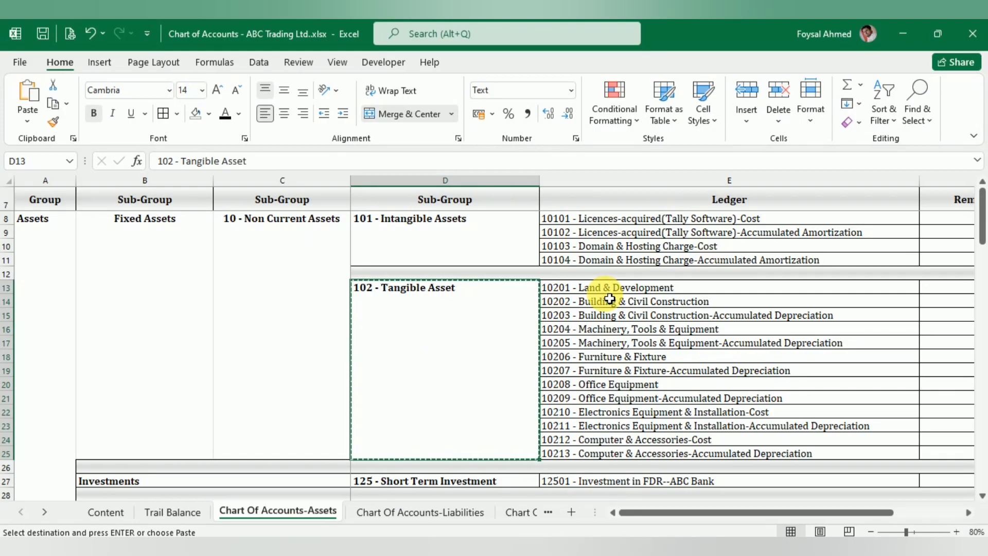
key("alt+Tab")
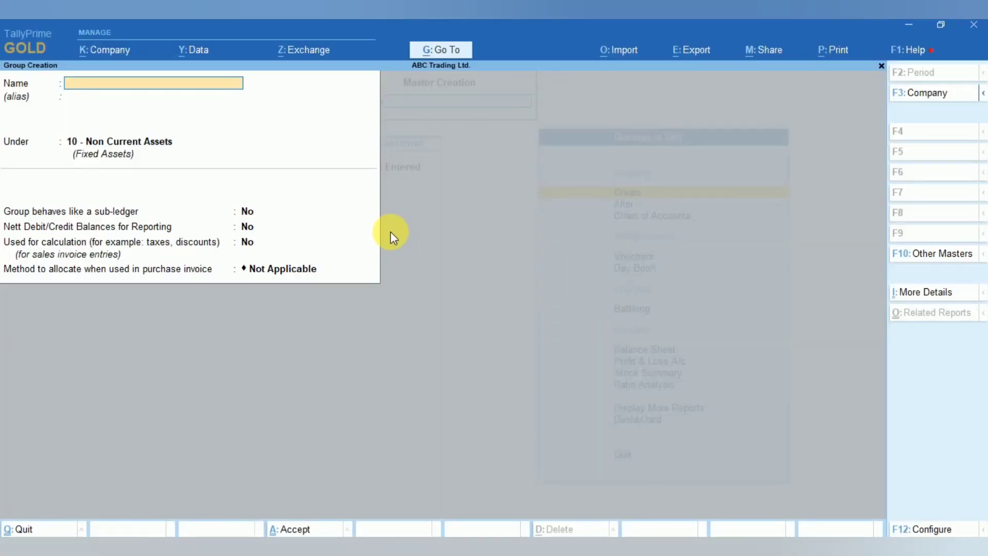
- Close group creation, open the chart of accounts list of ledgers and select the 102 - Tangible Asset group
key("Escape")
key("Escape")
key("Down")
key("Down")
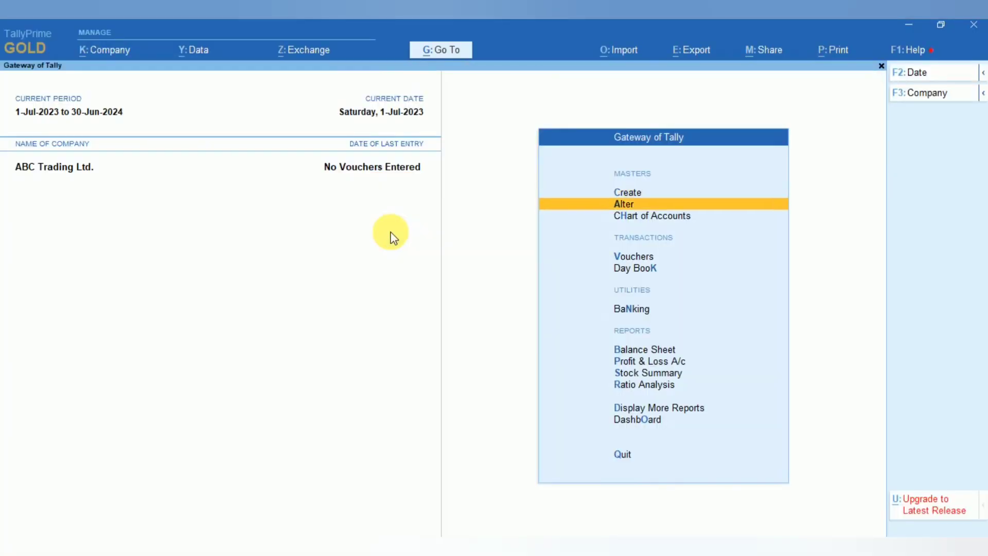
key("Return")
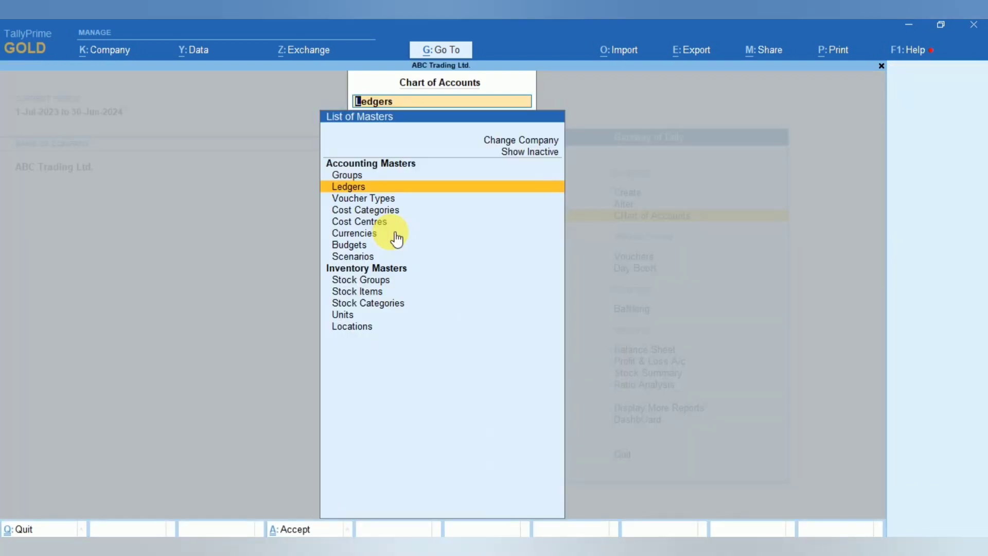
key("Return")
left_click(396, 240)
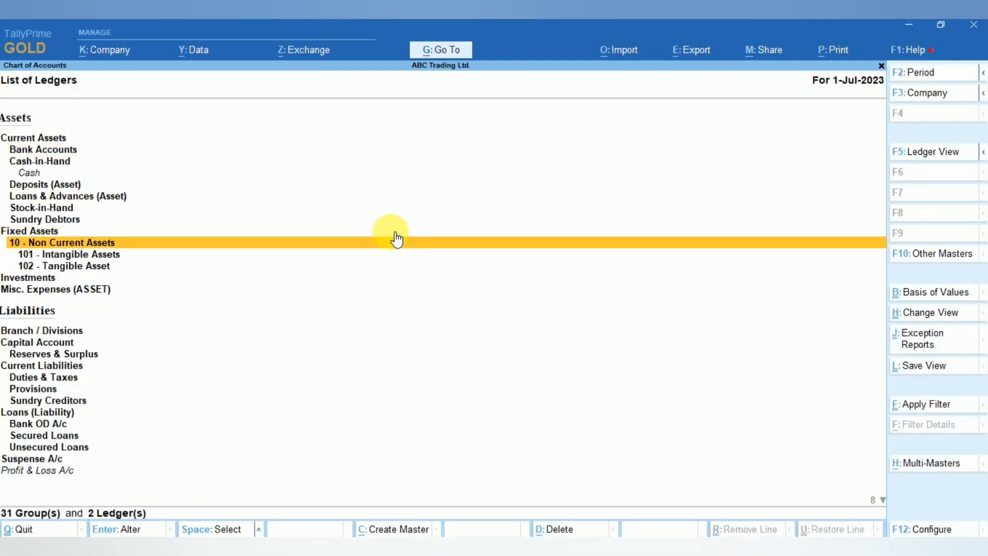
key("Down")
key("Down")
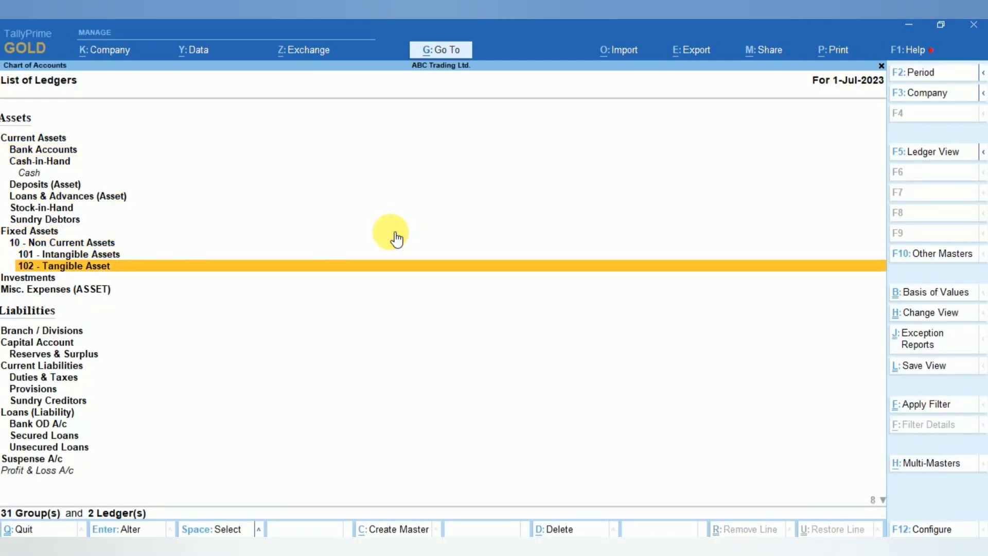